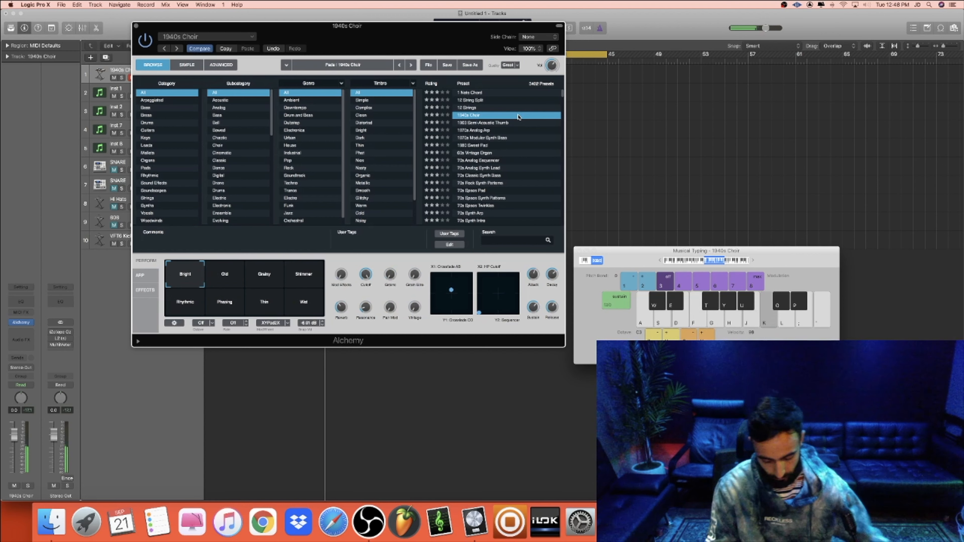
Audition the 1940s Choir preset in Alchemy by playing several notes on the musical typing keyboard.
key(s)
key(f)
key(h)
key(k)
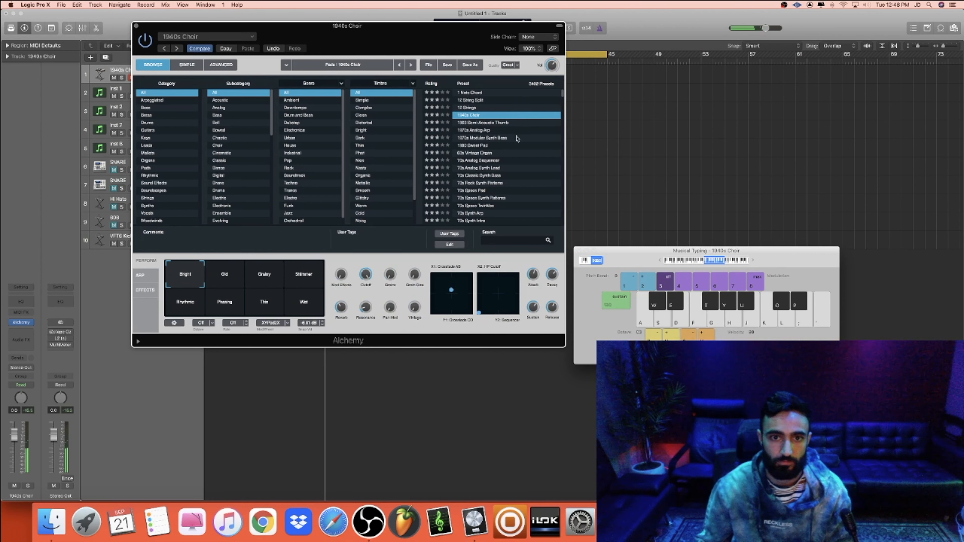
Load the 70s Space Pad preset in Alchemy, test it with a few notes and browse further down the presets.
click(502, 191)
key(a)
key(f)
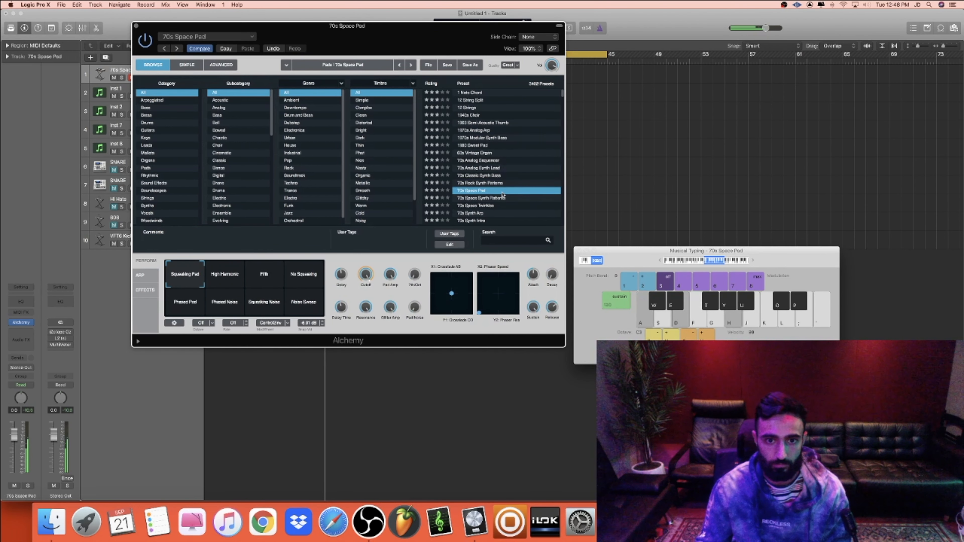
scroll(502, 195, down, 3)
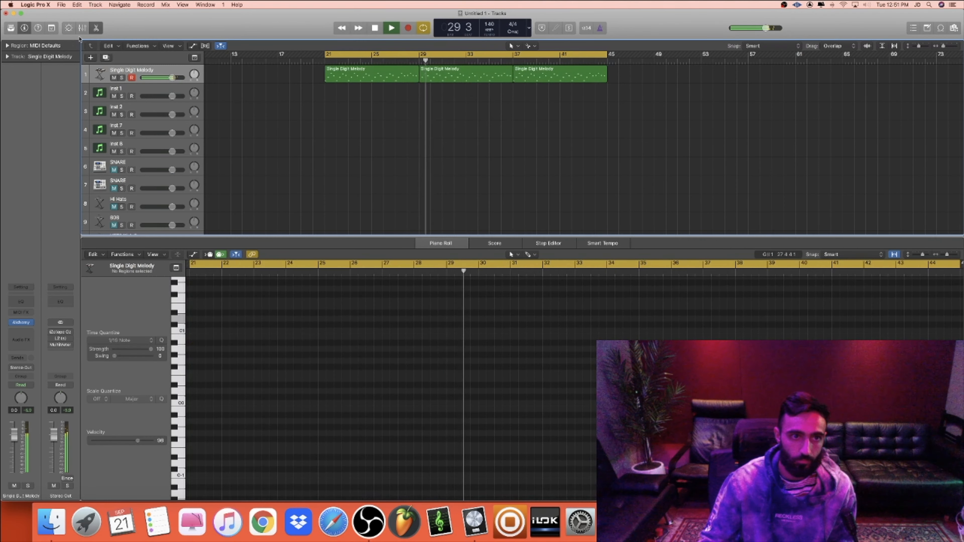
Hide the piano roll and duplicate the Single Digit Melody track with its instrument settings.
key(e)
click(107, 57)
drag(554, 88, 361, 96)
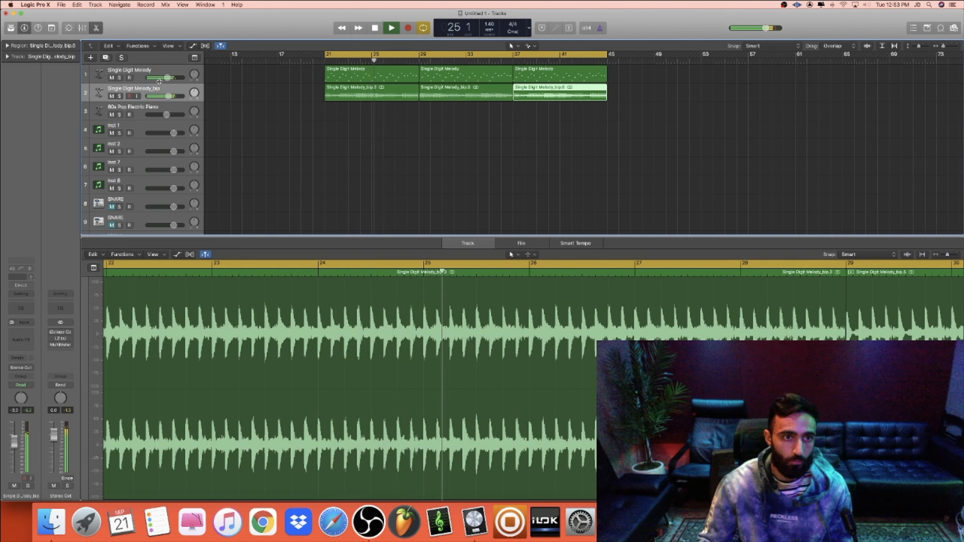
Open the sound library for the 80s Pop Electric Piano track and browse its Piano category.
click(147, 106)
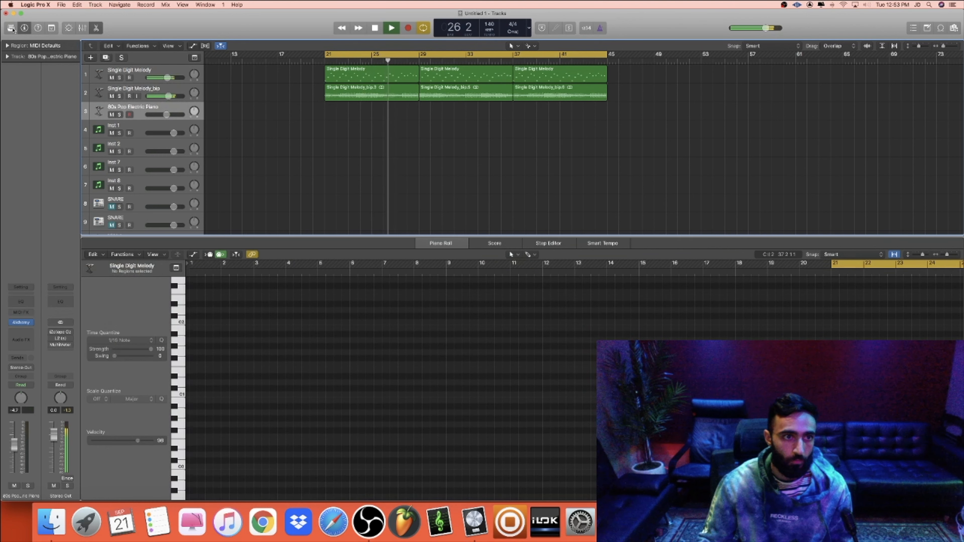
click(11, 28)
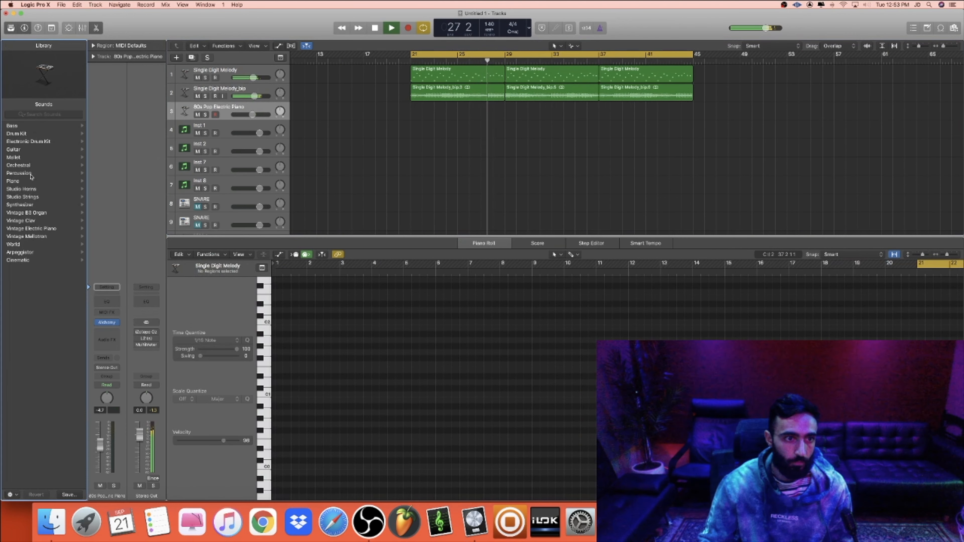
click(31, 180)
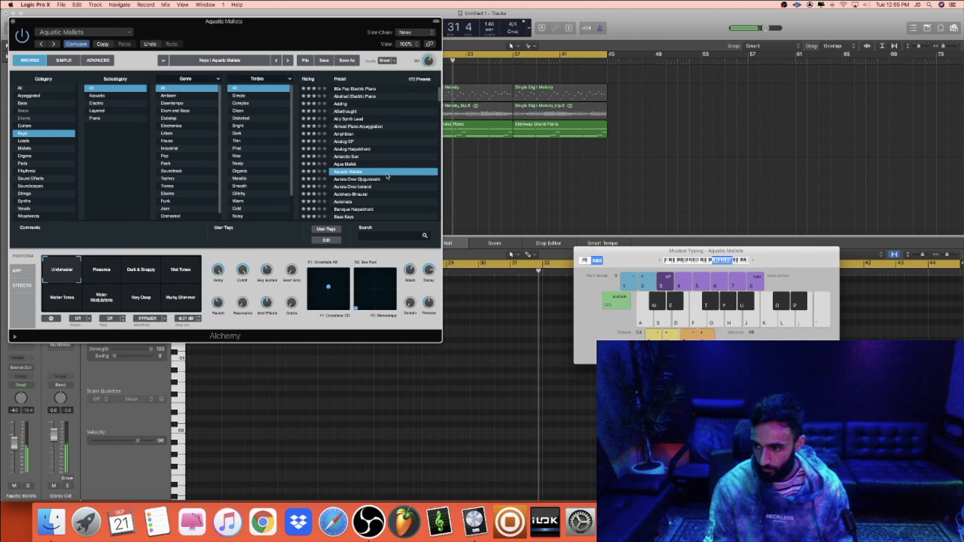
Play a repeating octave pattern on C with the Aquatic Mallets preset over the running loop.
key(t)
key(a)
key(k)
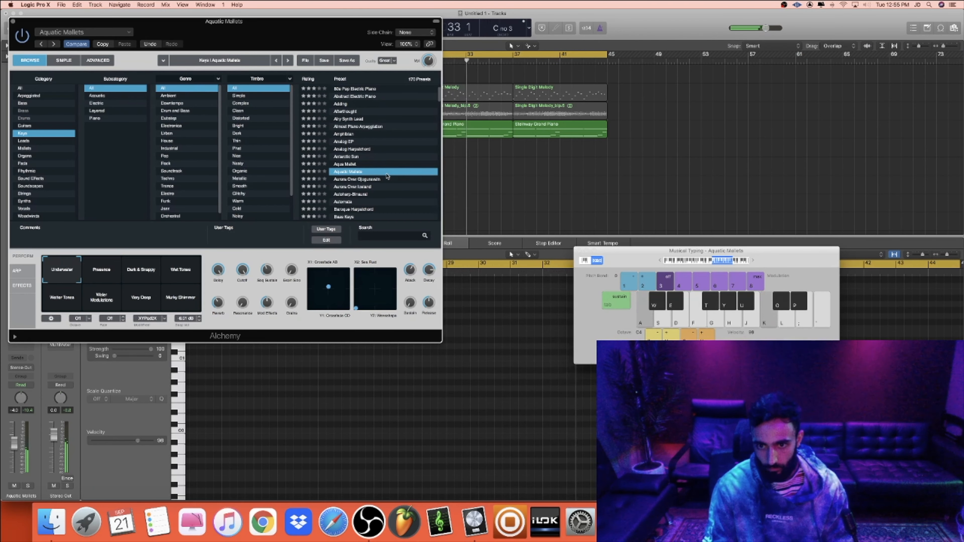
key(a)
key(k)
key(a)
key(k)
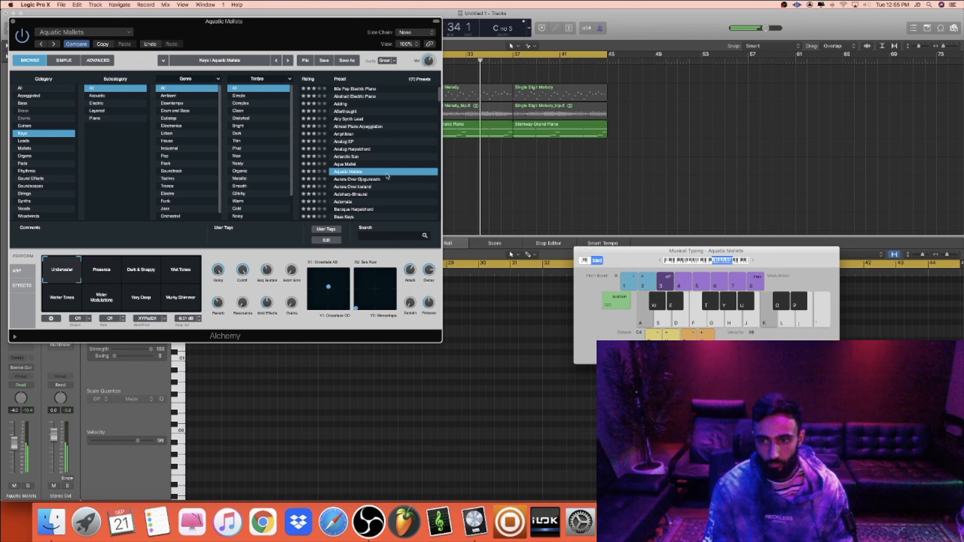
key(a)
key(k)
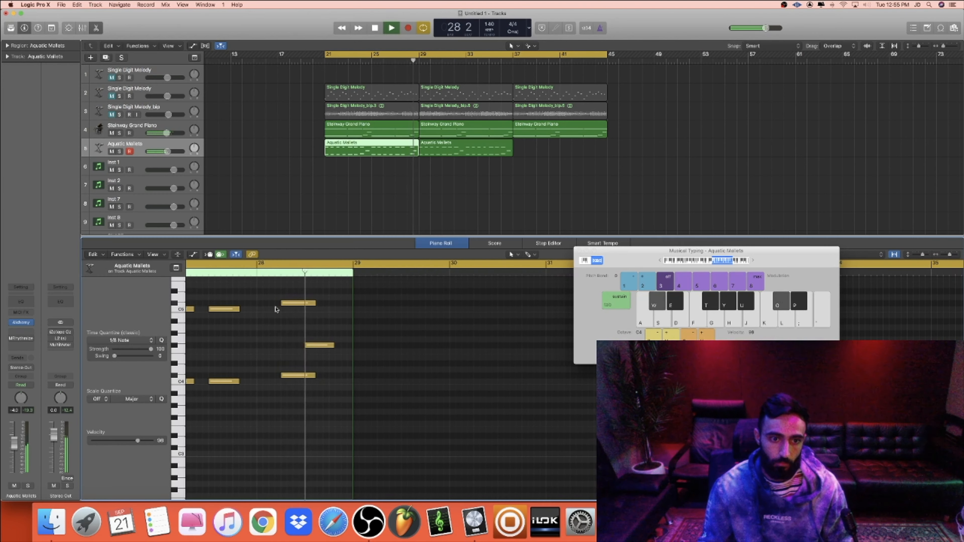
Shift the start of the lone middle note in bar 28 of the Aquatic Mallets region slightly later.
key(t)
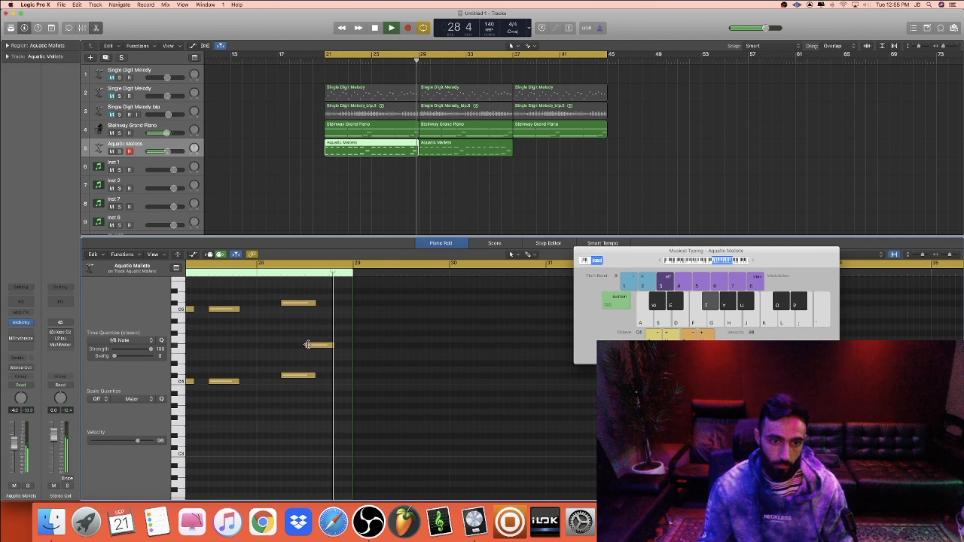
drag(308, 345, 318, 345)
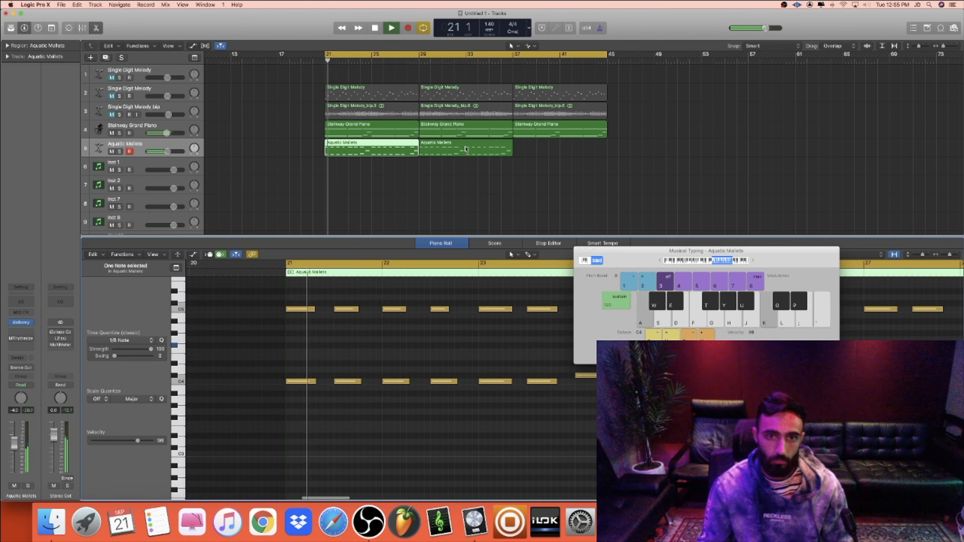
Delete the Aquatic Mallets region at bar 29, copy the bar 21 region to bars 29 and 37, and hide Musical Typing.
click(466, 148)
key(Delete)
click(370, 153)
drag(369, 154, 552, 153)
key(super+k)
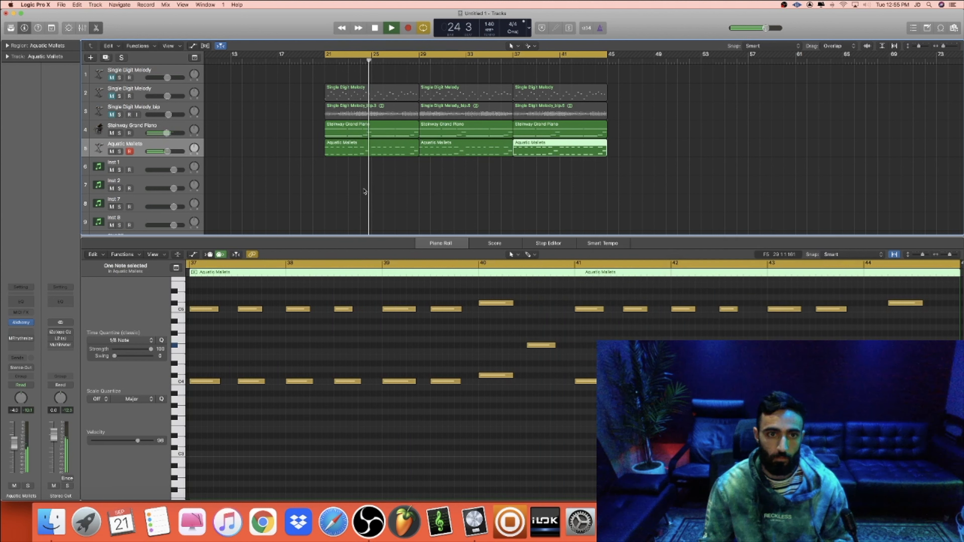
Duplicate the Aquatic Mallets track and open the new track's Alchemy instrument.
key(super+d)
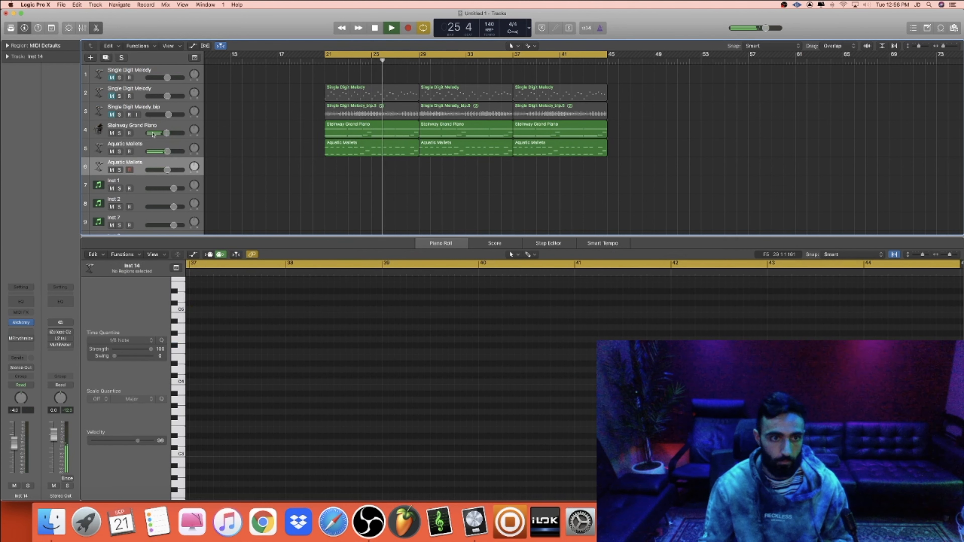
click(21, 323)
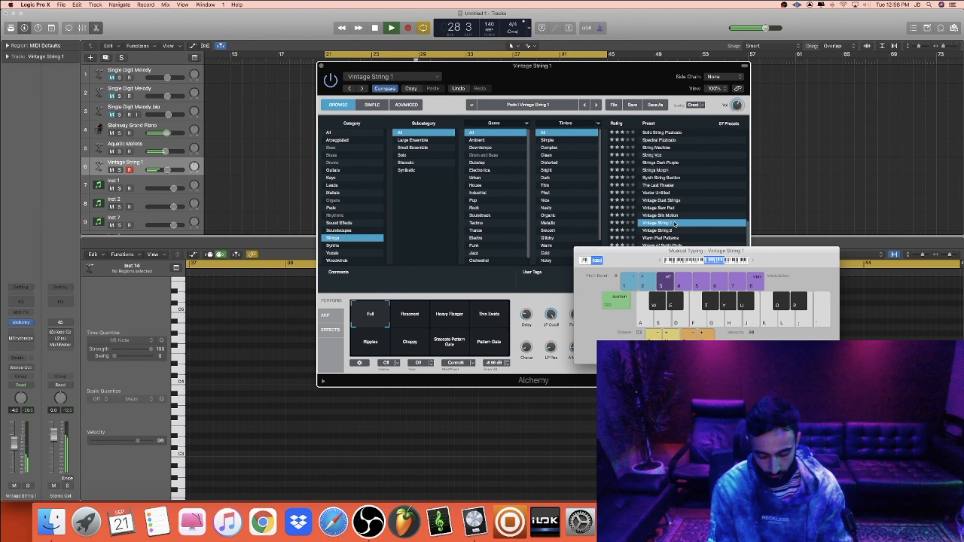
Audition the Vintage String 1 preset by playing alternating low and high C notes over the loop.
key(a)
key(k)
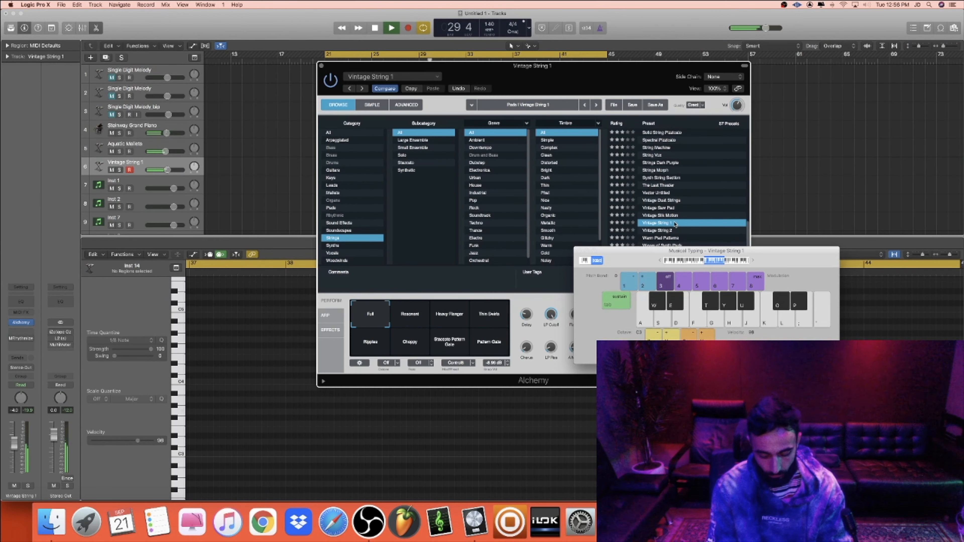
key(k)
key(a)
key(k)
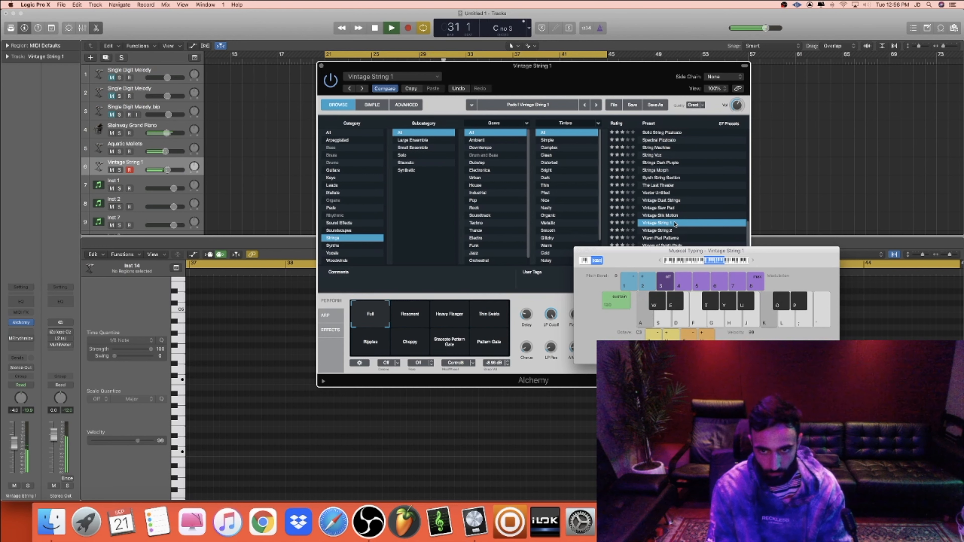
key(a)
key(k)
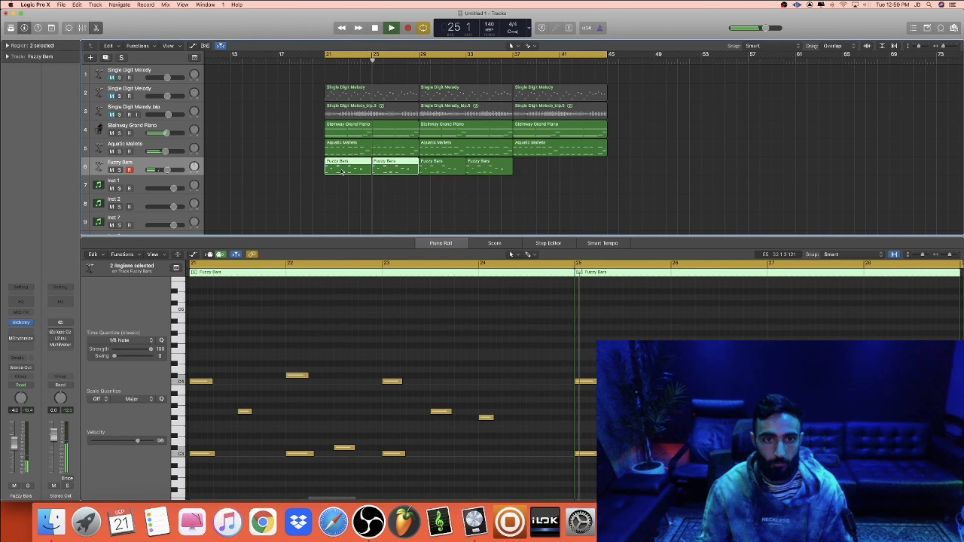
Undo the misplaced region drag and copy the two Fuzzy Bars regions at bars 21 and 25 to bar 37.
drag(467, 169, 532, 169)
key(super+z)
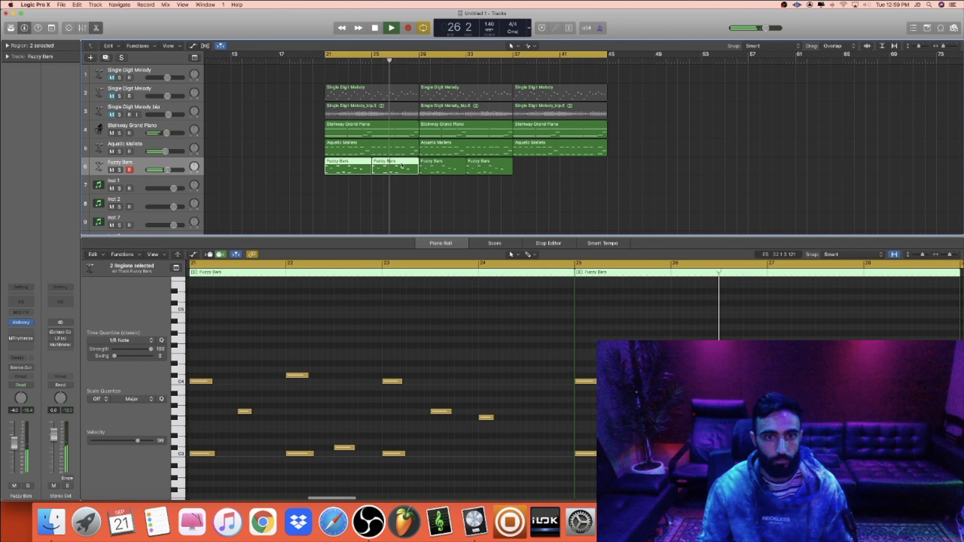
drag(338, 168, 522, 169)
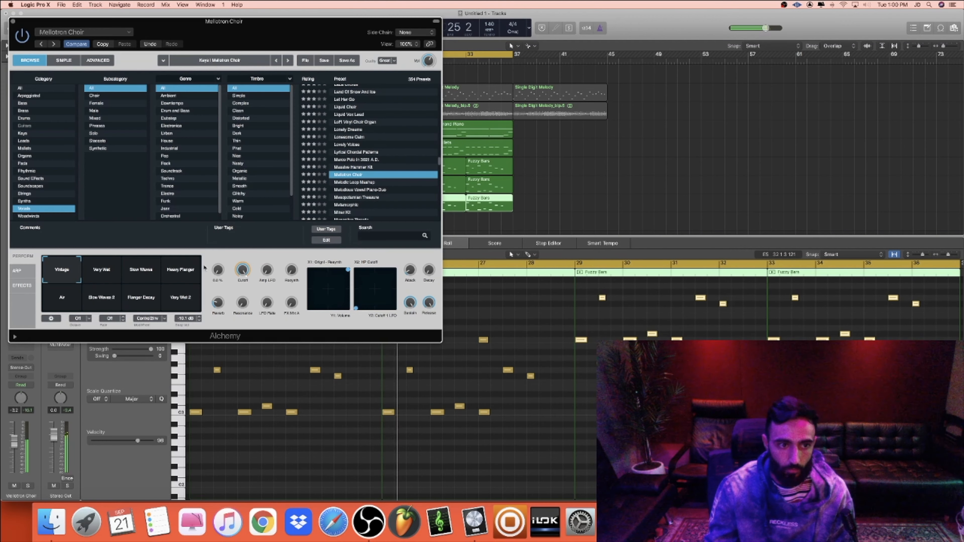
Close the Alchemy window and lower the Mellotron Choir track's volume.
key(super+w)
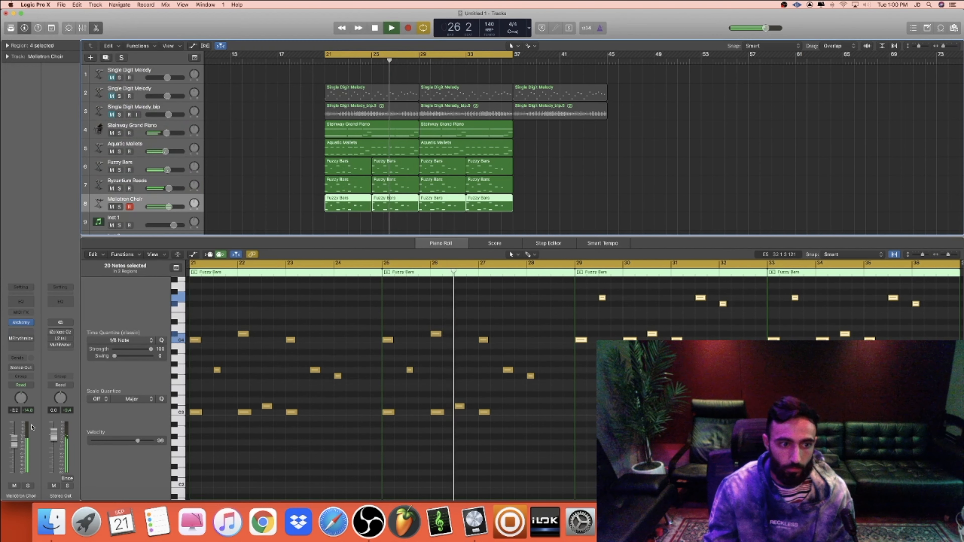
drag(14, 442, 15, 451)
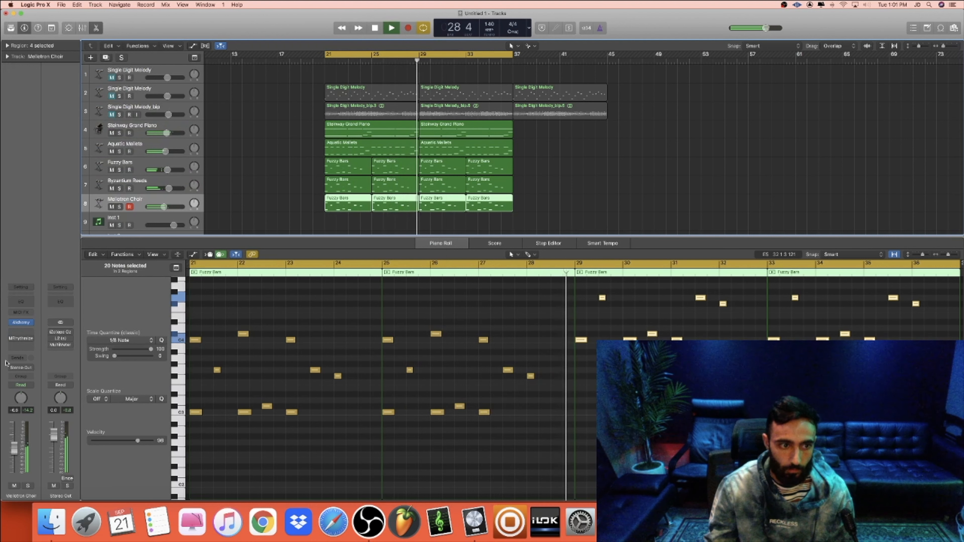
Reopen Alchemy on the Mellotron Choir track and audition the vocal presets from Mournful to Mutated Choir Phrases.
mouse_move(23, 326)
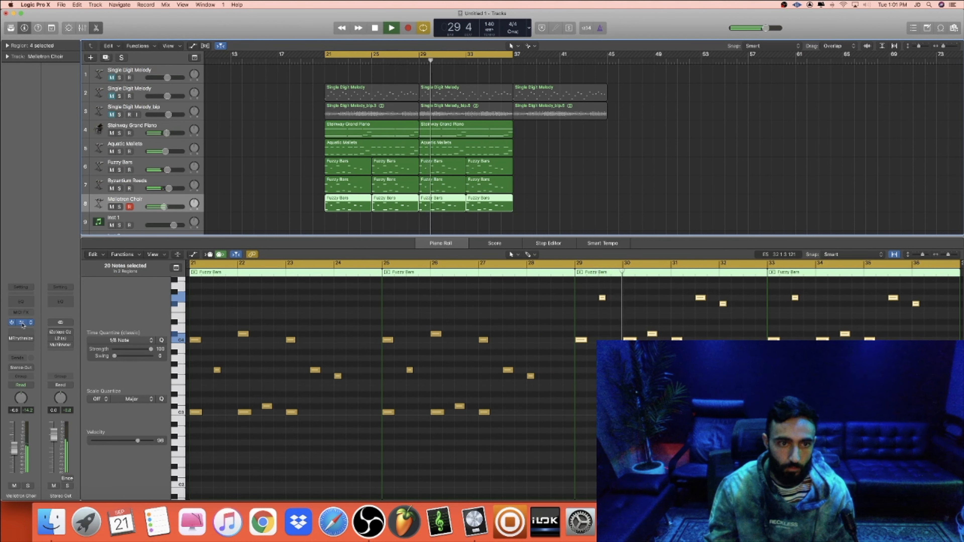
click(31, 324)
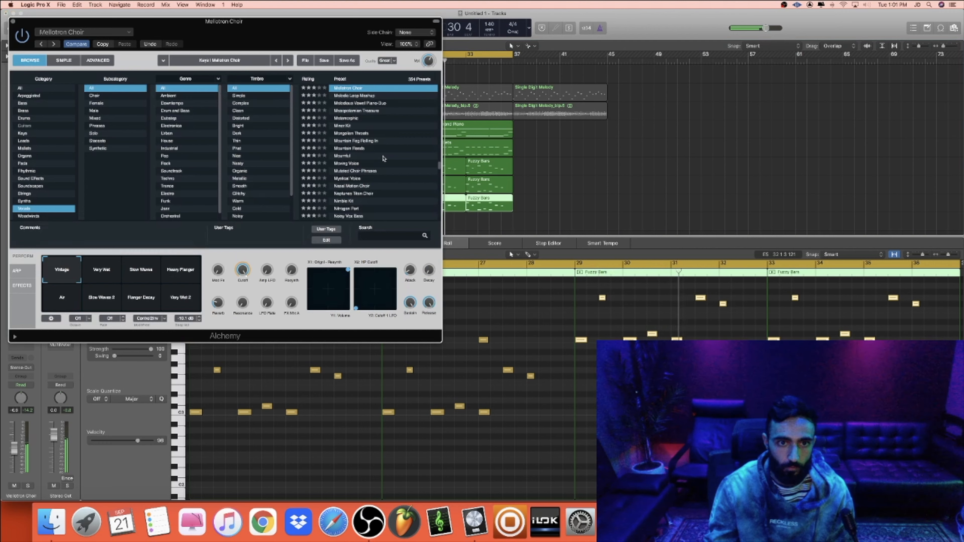
click(383, 157)
key(Down)
key(Down)
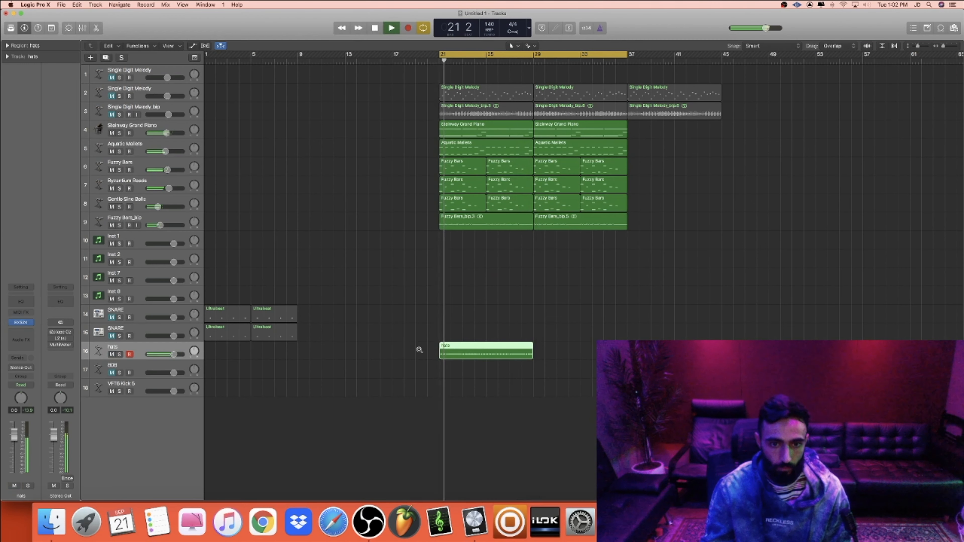
Copy the hats region from bar 21 to bar 29 and clear the selection.
drag(451, 351, 544, 360)
click(538, 326)
scroll(536, 328, right, 3)
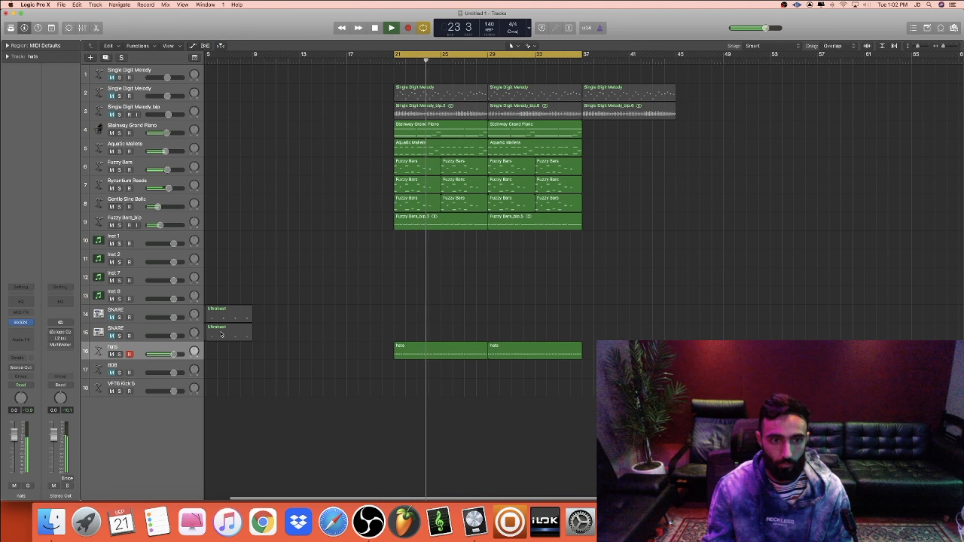
Select the lower SNARE track's Ultrabeat region at bar 5 and close that track's Ultrabeat window.
click(231, 334)
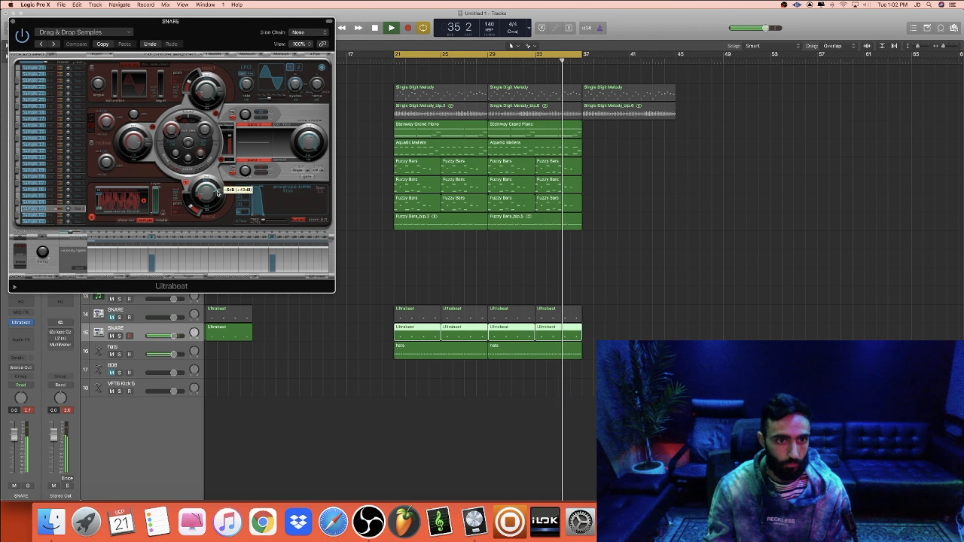
click(13, 21)
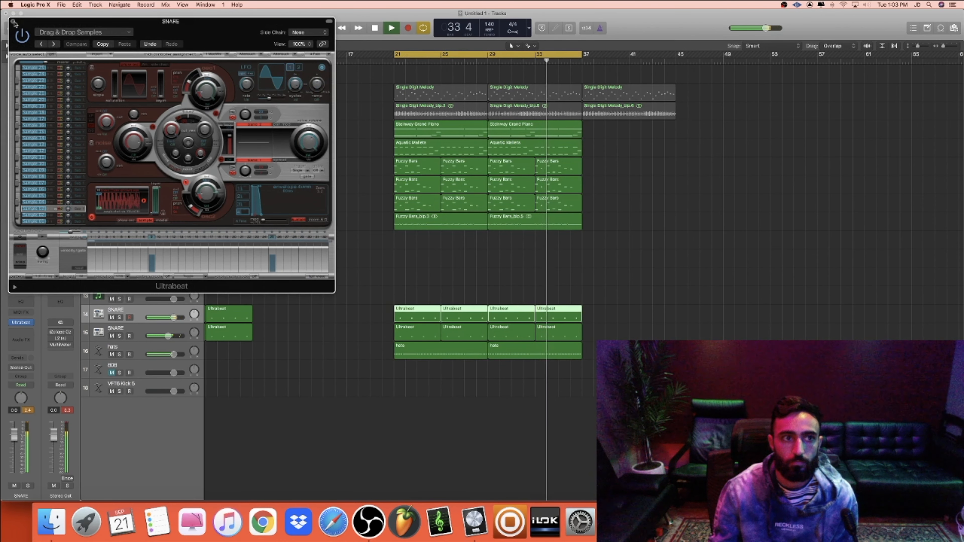
Close the Ultrabeat window, lower the upper SNARE track's volume and select its region at bar 21.
click(13, 21)
drag(173, 318, 164, 323)
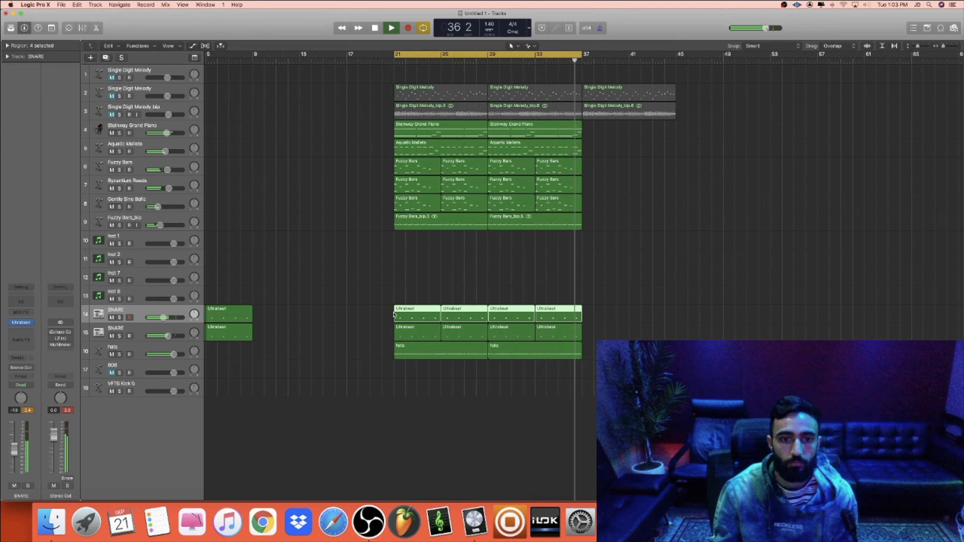
click(394, 315)
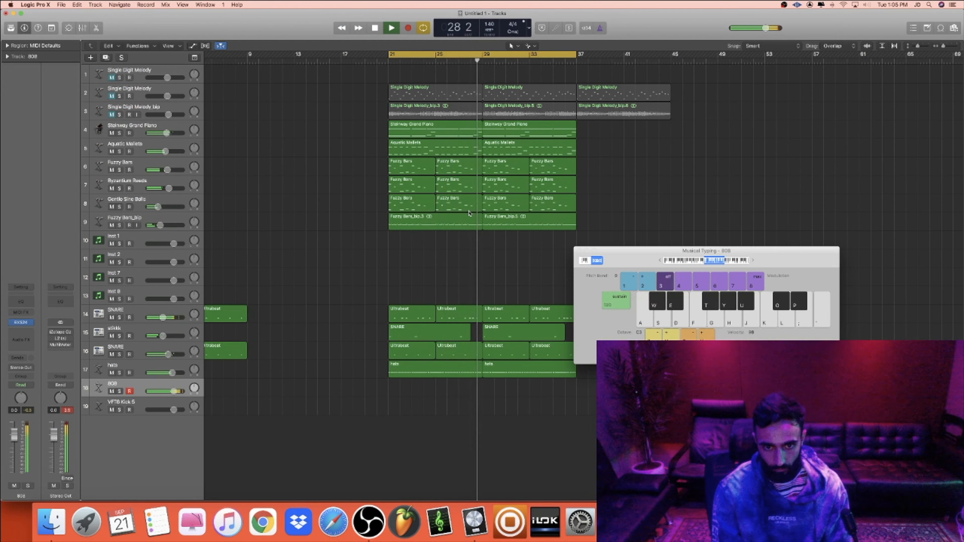
Play an 808 bass line over the loop, mainly on C with F♯, C♯ and high C accents.
key(t)
key(a)
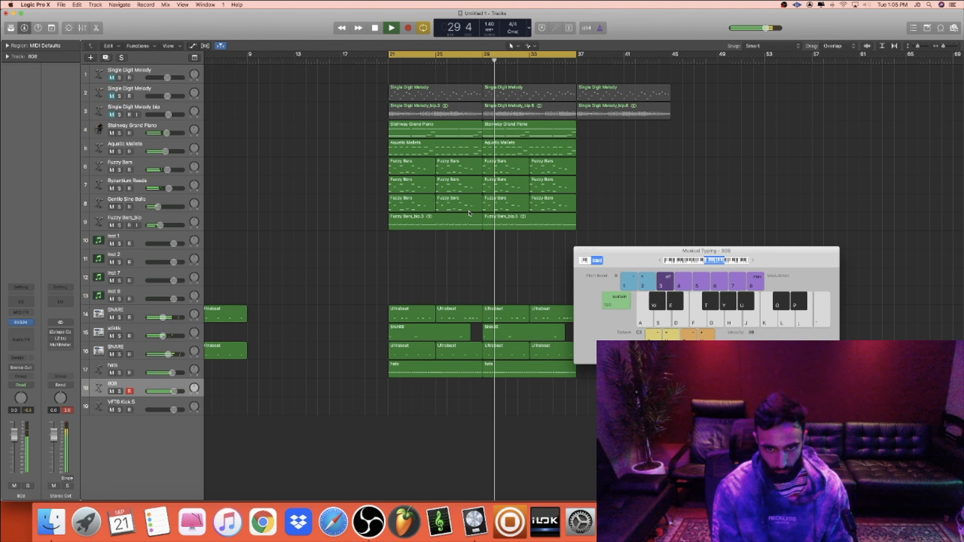
key(a)
key(a)
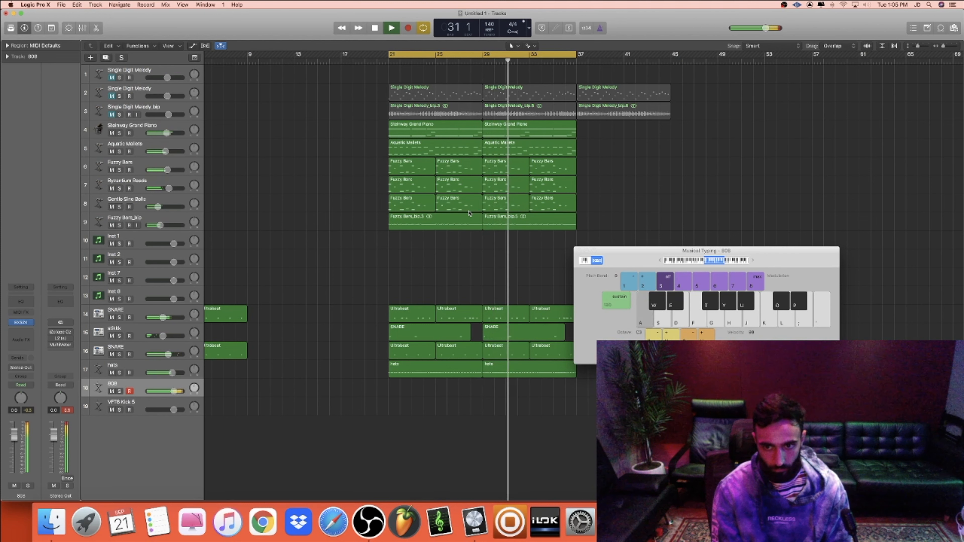
key(a)
key(w)
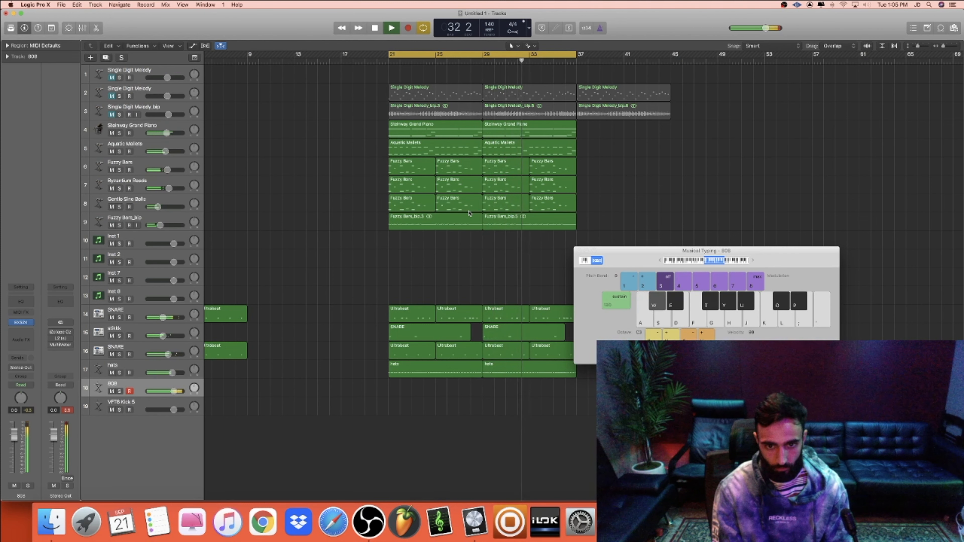
key(a)
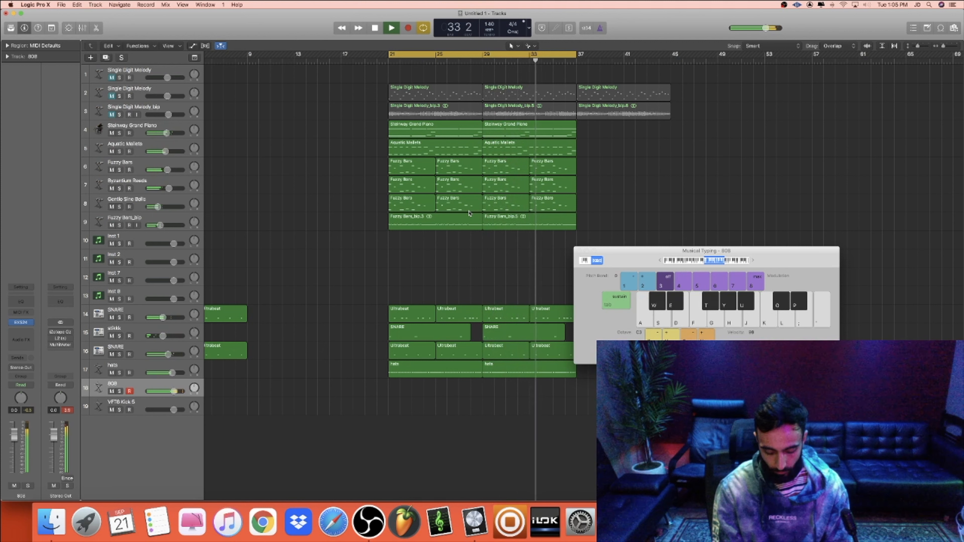
key(k)
key(a)
key(a)
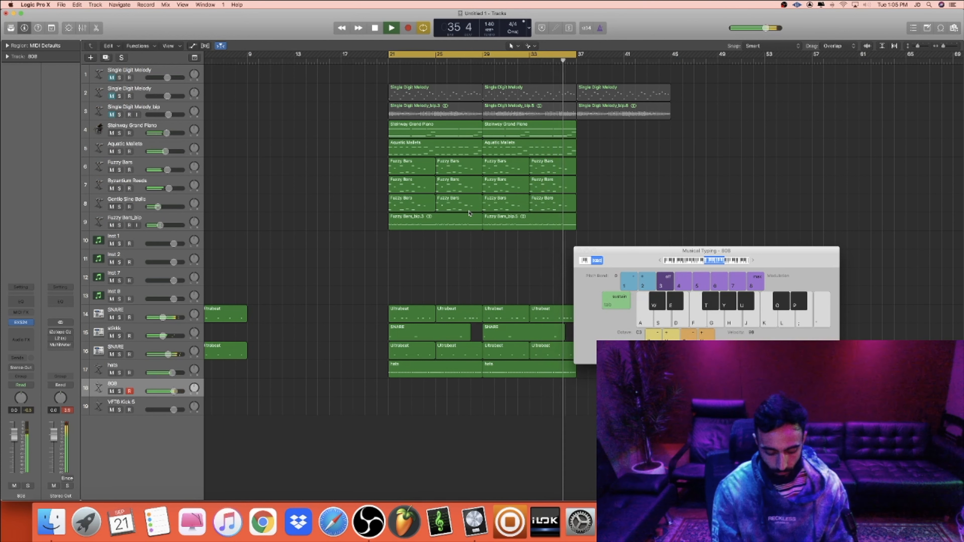
Finish the 808 bass line, capture the performance as a region at bar 21 and open it in the Piano Roll.
key(t)
key(a)
key(space)
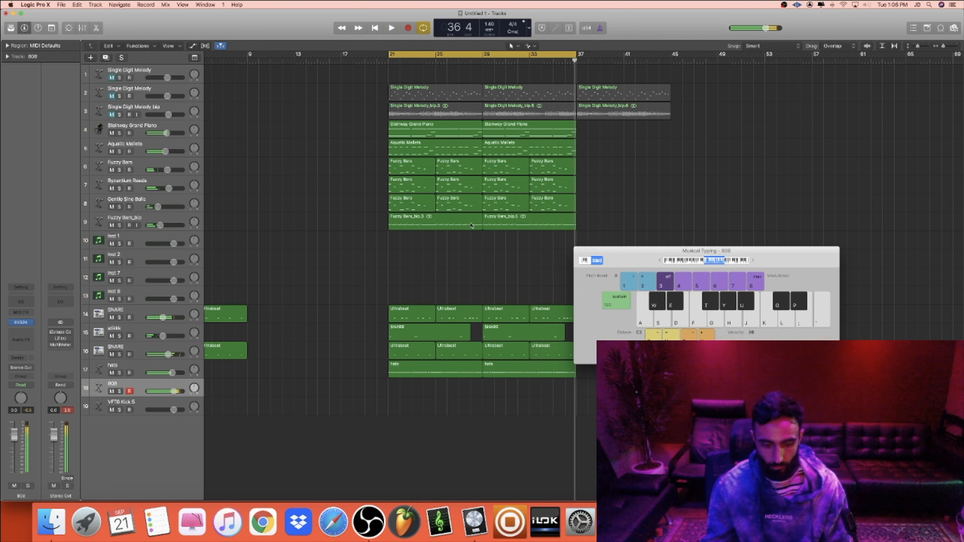
key(shift+r)
double_click(476, 386)
key(space)
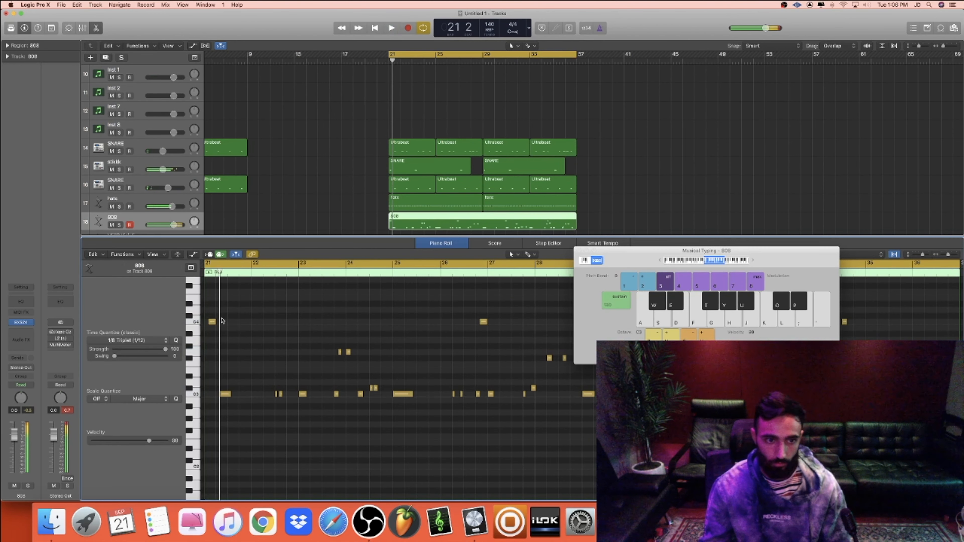
Set the 808 region's time quantize to 1/8 Note and move the first high C note to the start of bar 21.
click(137, 340)
click(128, 381)
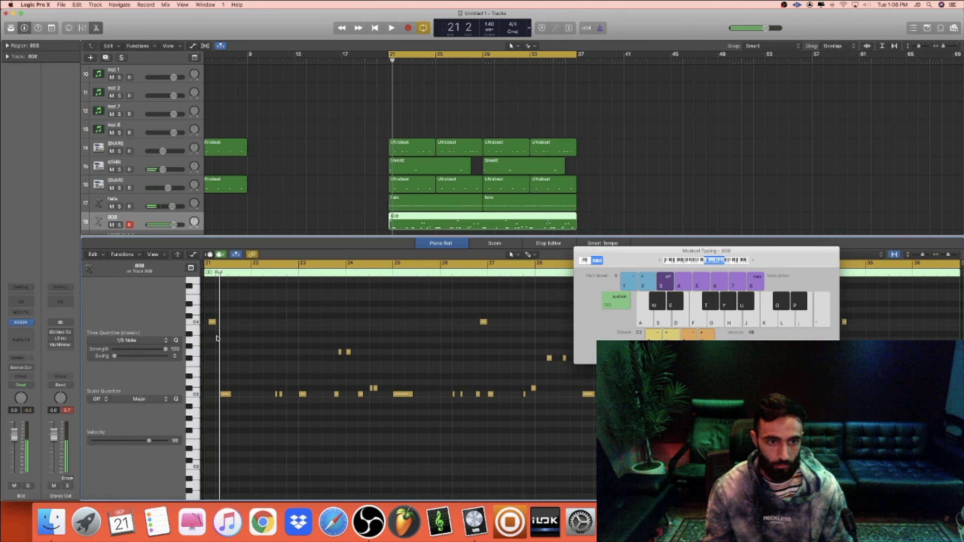
drag(207, 319, 205, 319)
key(space)
click(233, 330)
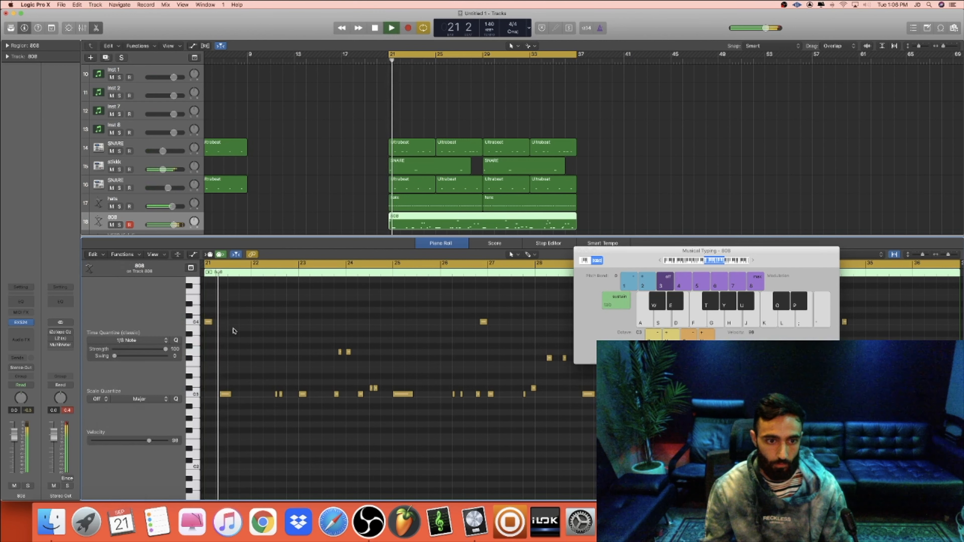
Close the Musical Typing window, quantize all the 808 notes to 1/8 Note and clear the selection.
key(space)
click(579, 251)
key(super+a)
key(space)
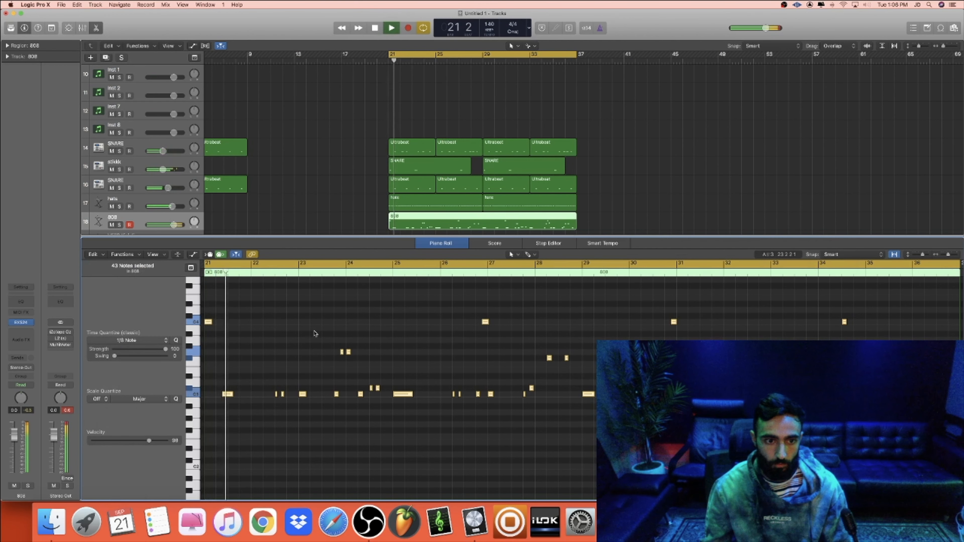
key(space)
click(310, 330)
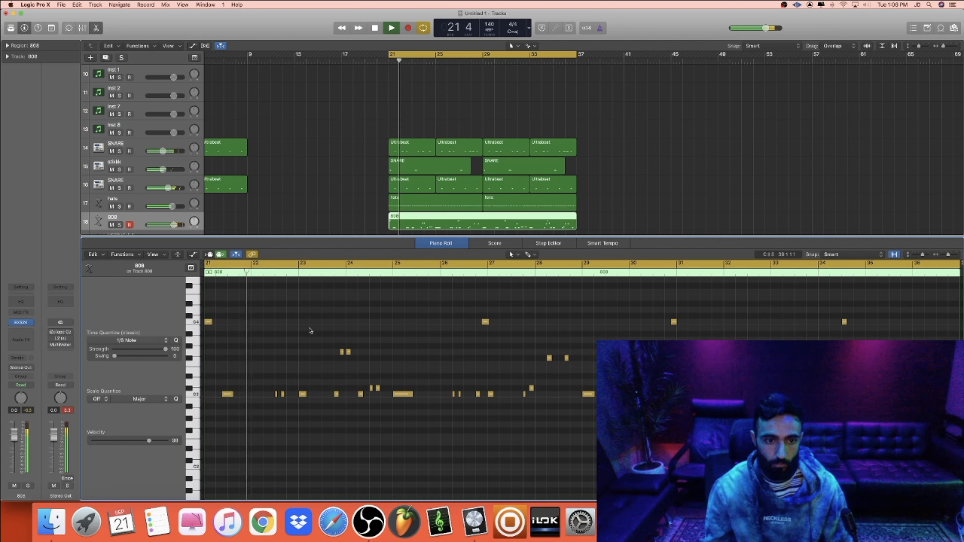
Close the Piano Roll and lower the 808 track's volume to -0.6 dB.
scroll(309, 329, up, 4)
scroll(308, 329, right, 3)
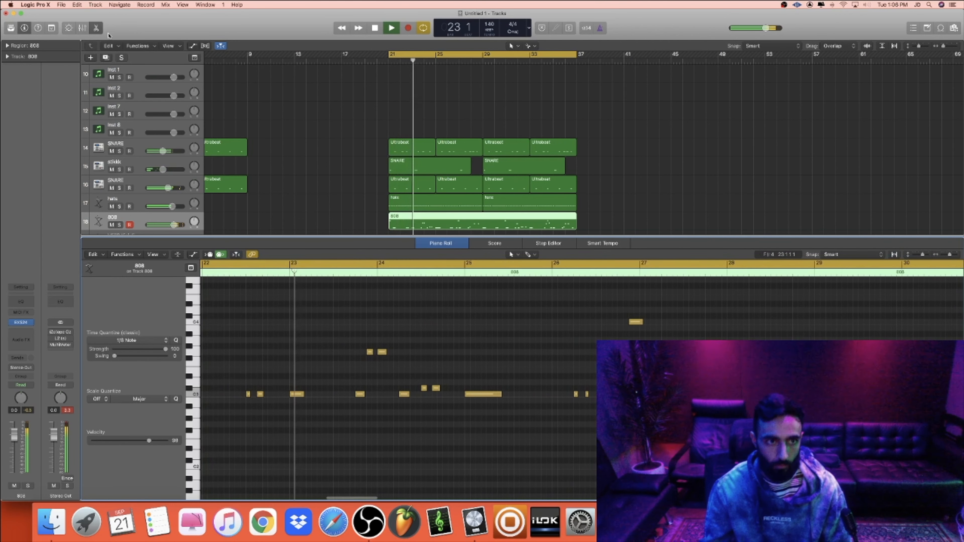
key(e)
click(318, 200)
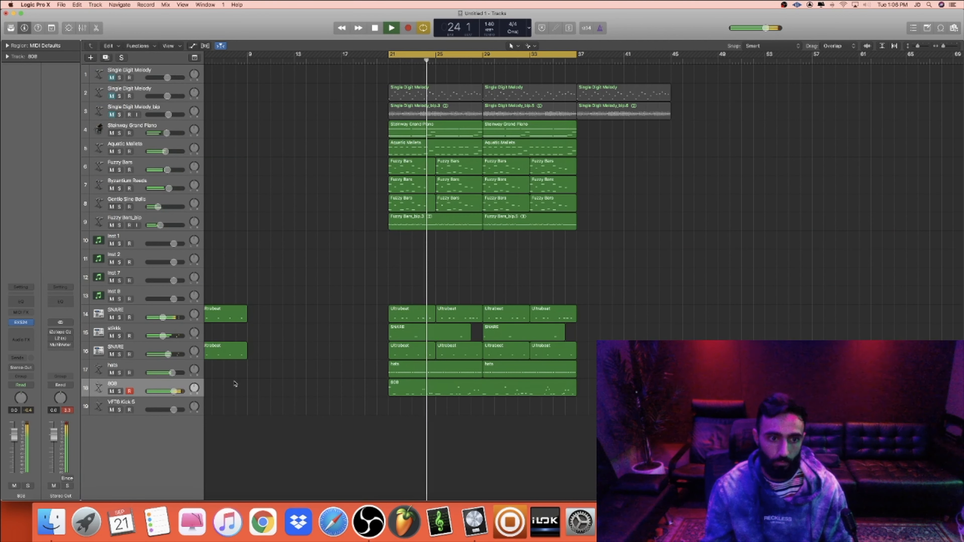
drag(174, 392, 172, 391)
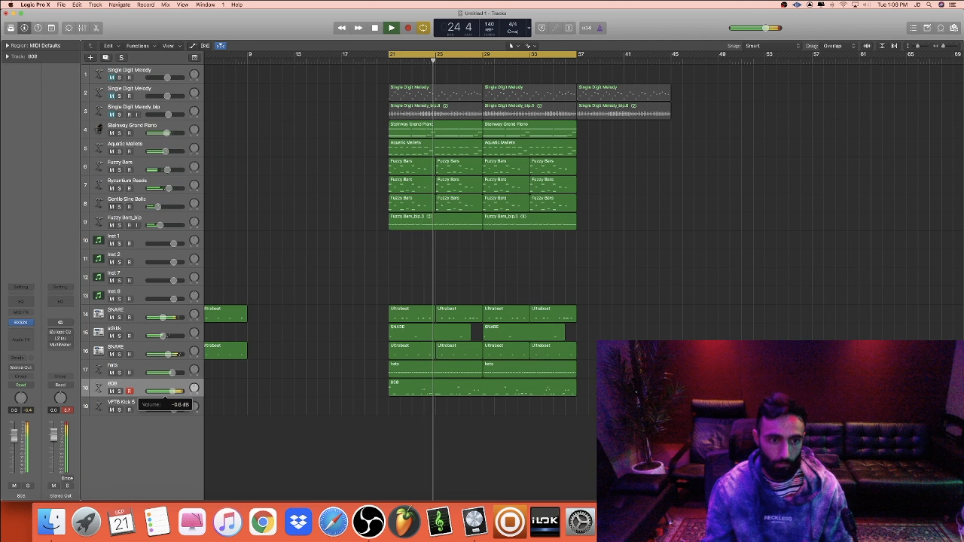
Create kick regions on the VFTB Kick 5 track at bars 21 and 29.
right_click(400, 409)
click(402, 409)
drag(399, 411, 516, 412)
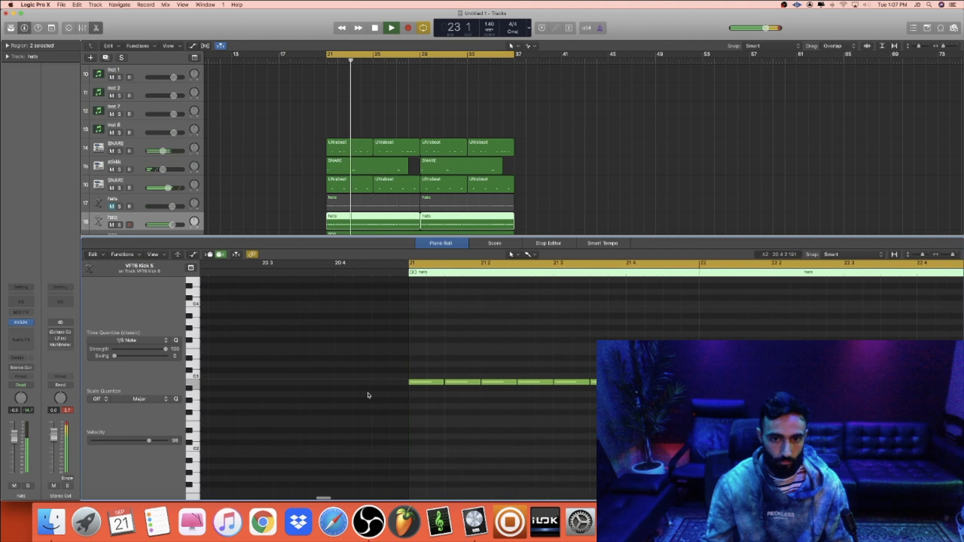
Set the time quantize value for the hats regions to 1/32 Note.
click(129, 339)
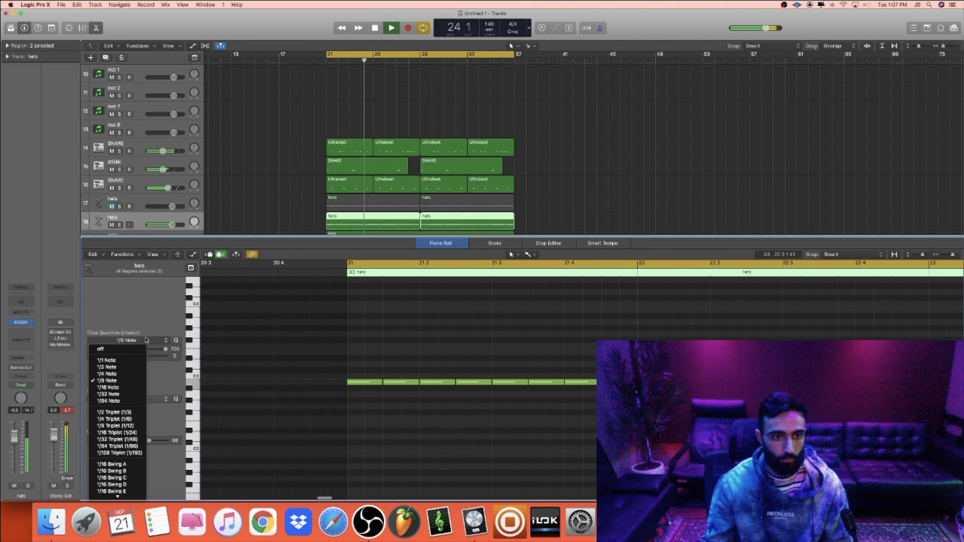
click(126, 394)
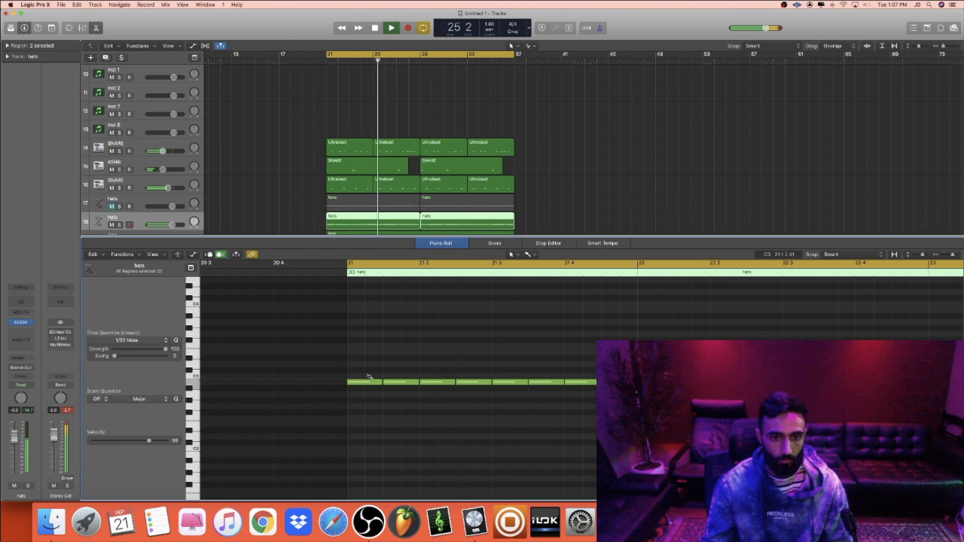
drag(368, 377, 369, 382)
click(369, 382)
drag(370, 381, 370, 377)
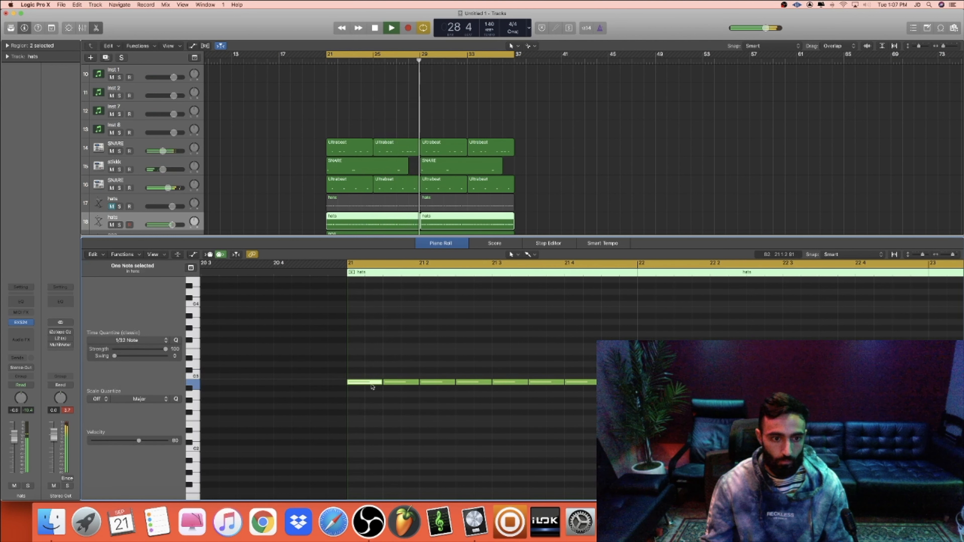
super+click(370, 377)
key(super+z)
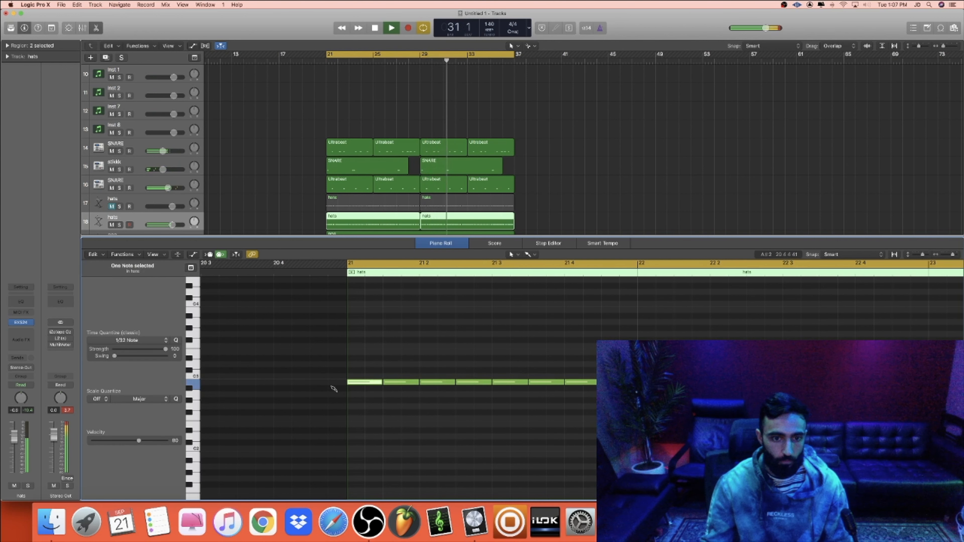
Split the first hats note at bar 21 into short notes, set the split note's velocity to 78 and play the result.
click(369, 382)
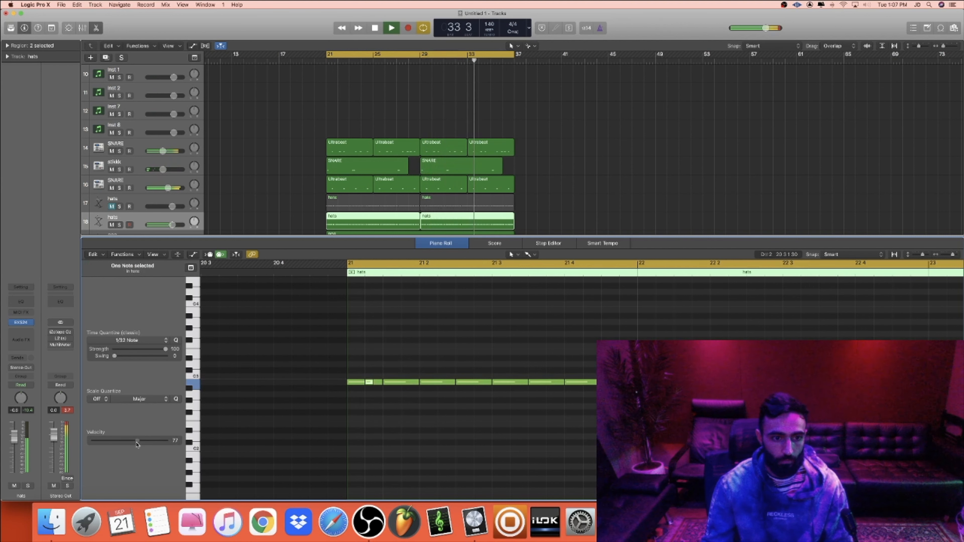
key(space)
scroll(472, 399, right, 5)
key(space)
drag(139, 442, 140, 442)
key(space)
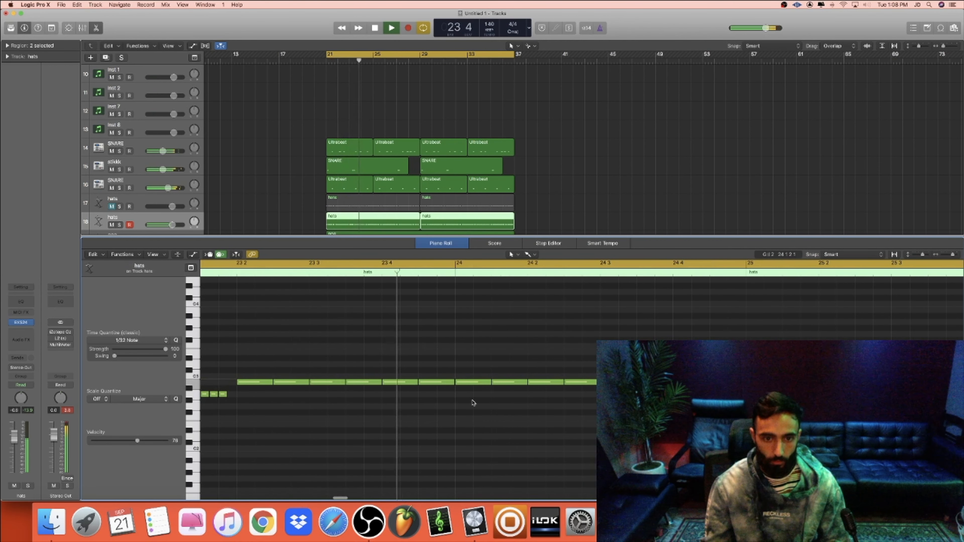
Set the time quantize to 1/64 Note and split the hats notes at bar 24 and beat 24.2 into descending rolls.
click(137, 340)
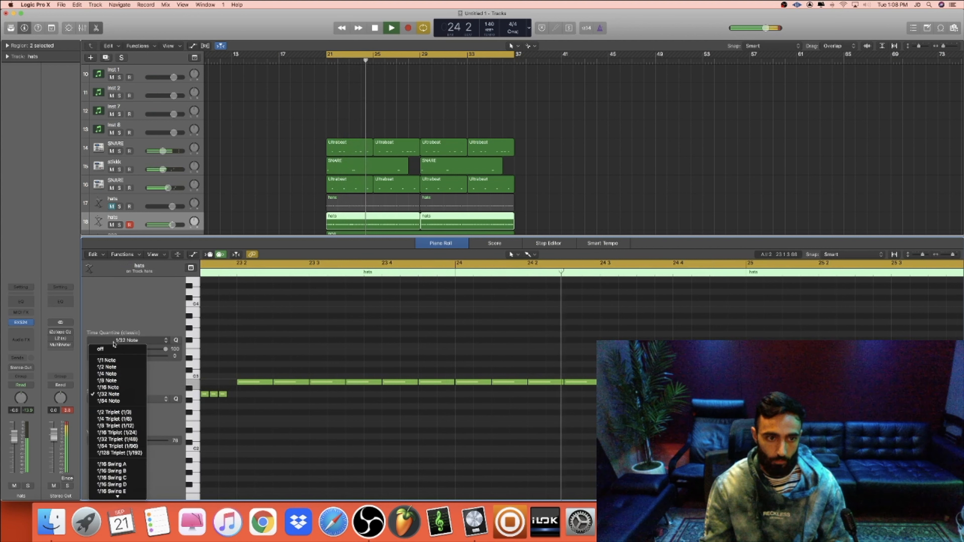
click(120, 401)
key(space)
click(471, 382)
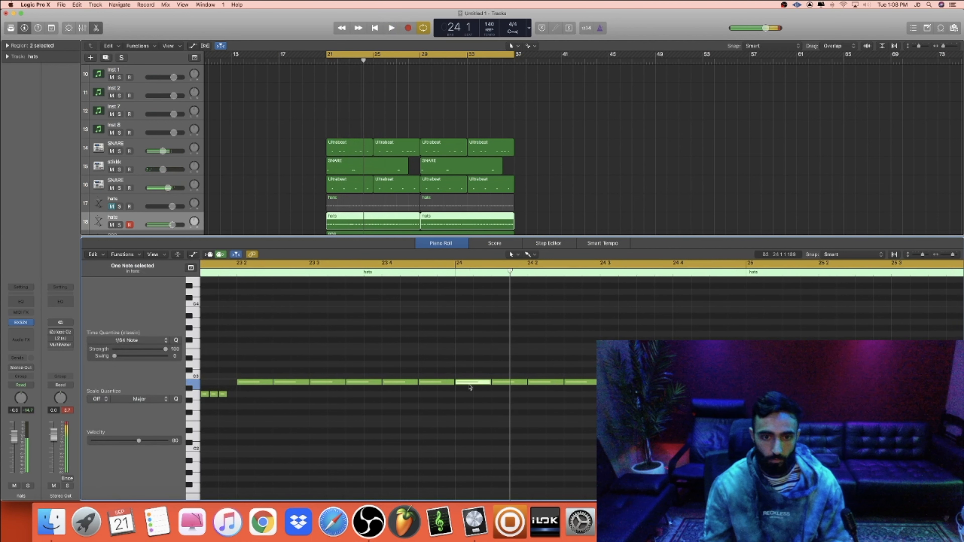
drag(461, 383, 480, 407)
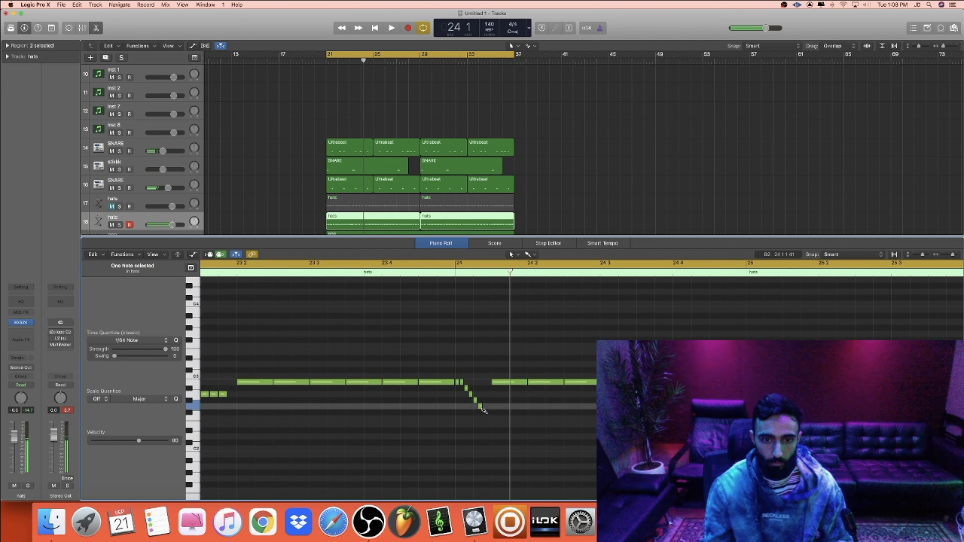
click(456, 273)
key(space)
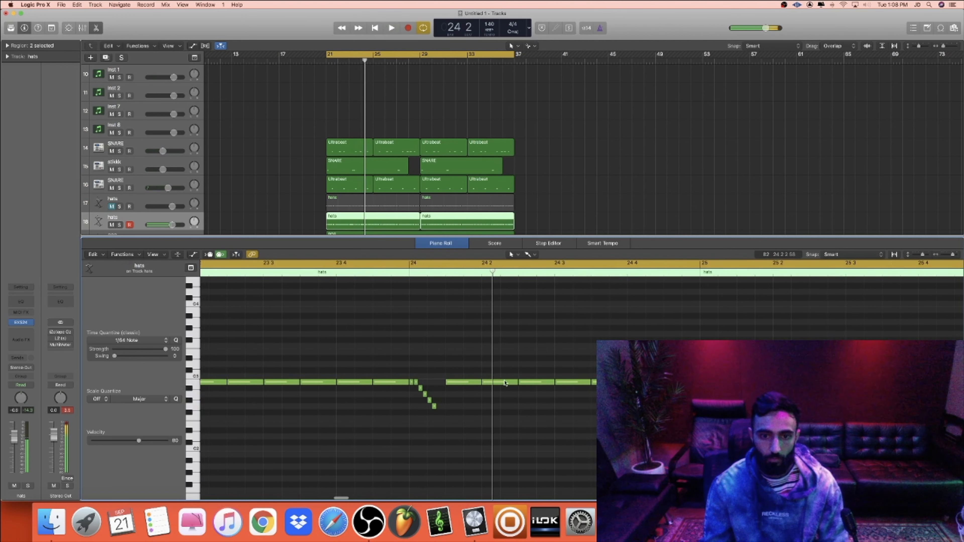
drag(489, 387, 502, 407)
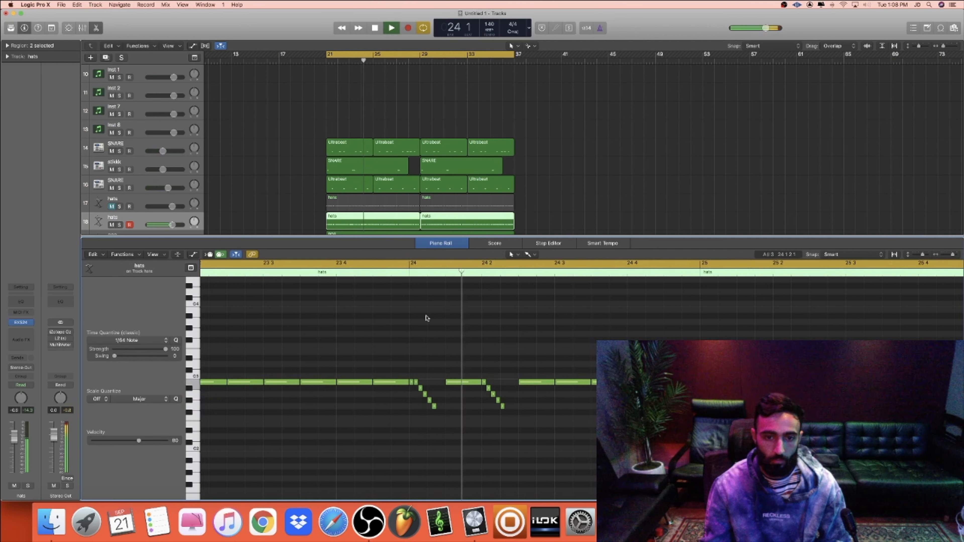
Split the hats note just before beat 24.3 into 1/32 notes and the one at beat 28.2 into 1/64 notes.
click(129, 340)
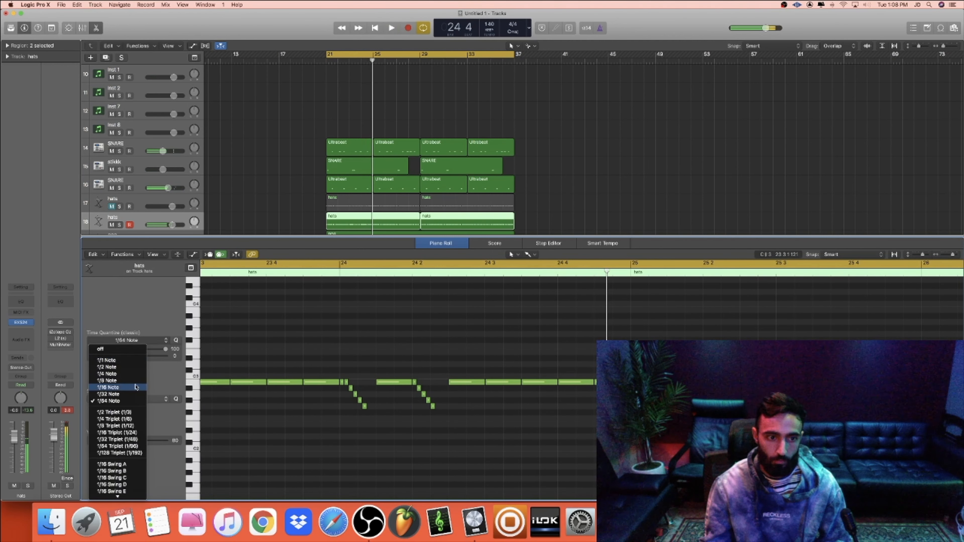
click(135, 393)
key(space)
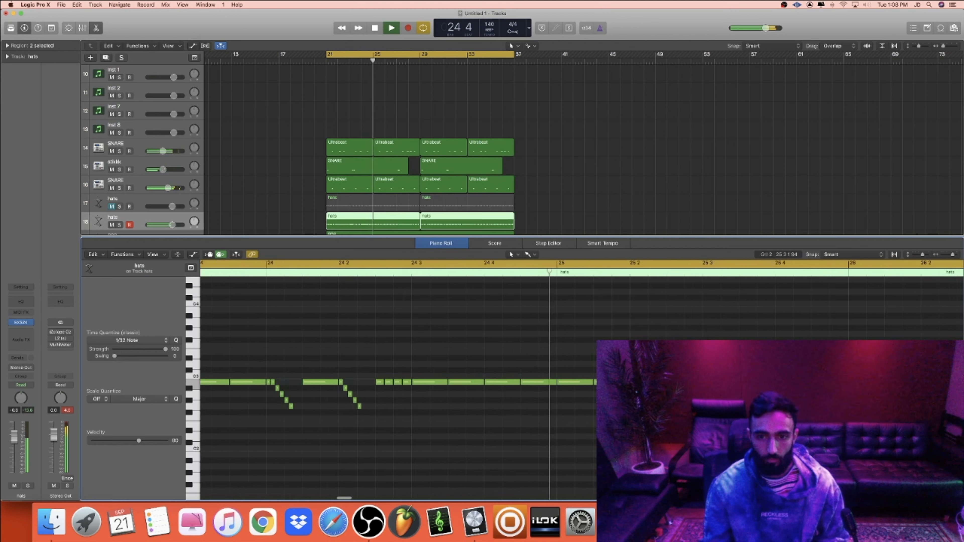
key(space)
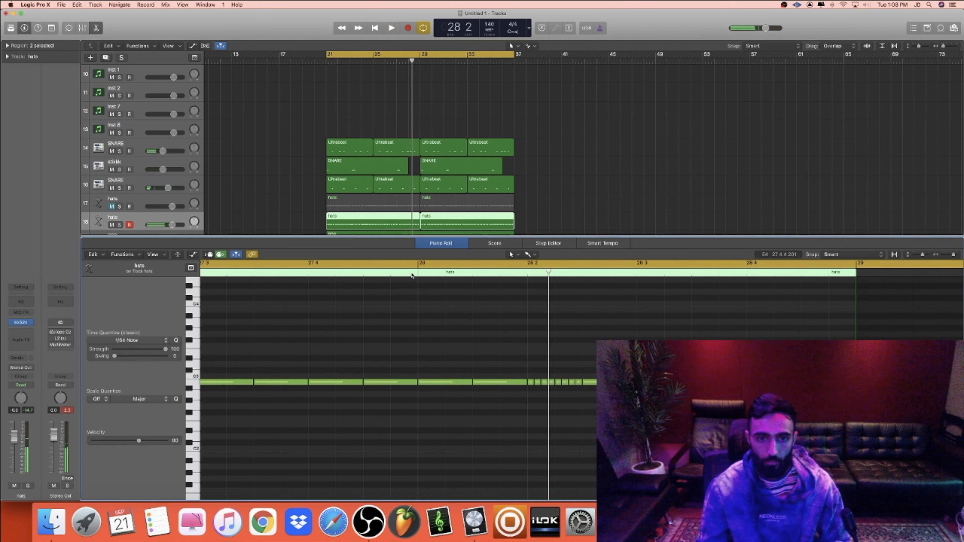
key(space)
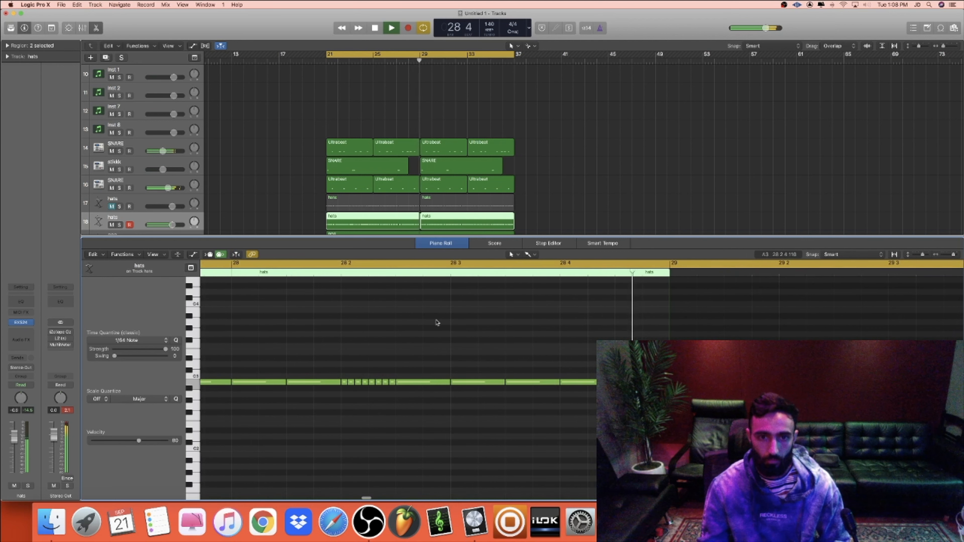
Replace the hats region at bar 29 with a copy of the edited first hats region and close the Piano Roll.
click(509, 224)
drag(387, 222, 481, 223)
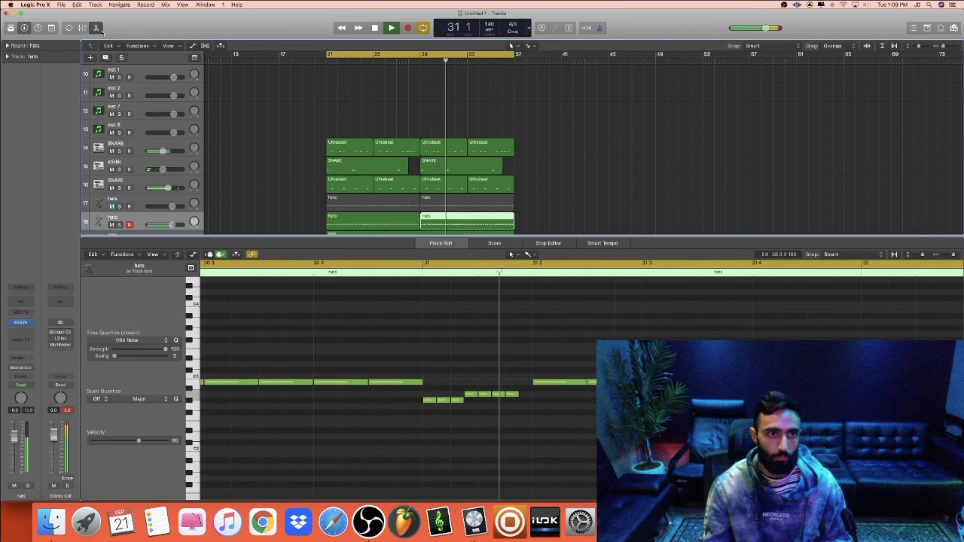
click(101, 30)
click(253, 258)
key(super+Left)
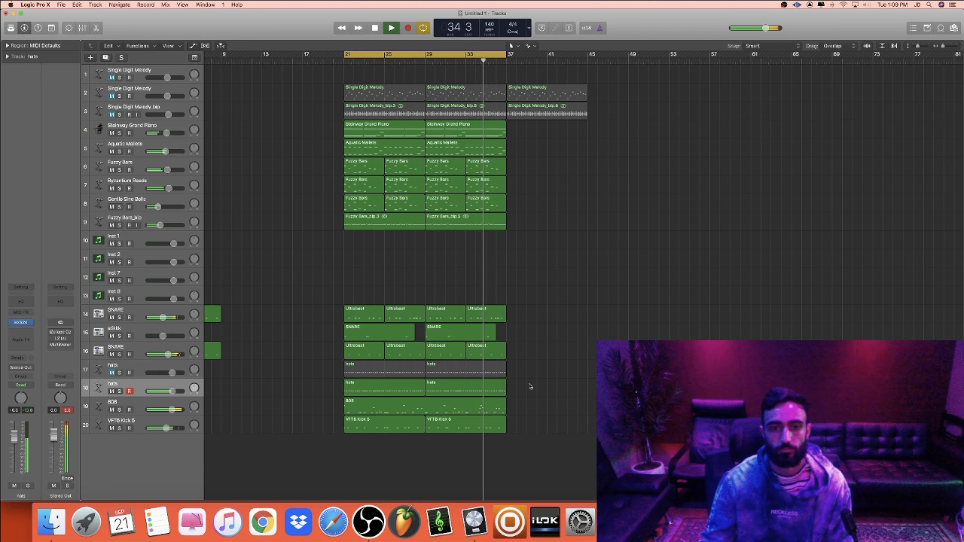
Delete the muted hats regions on track 17 and copy the piano, mallets and texture regions to bar 49.
drag(432, 365, 402, 367)
key(Delete)
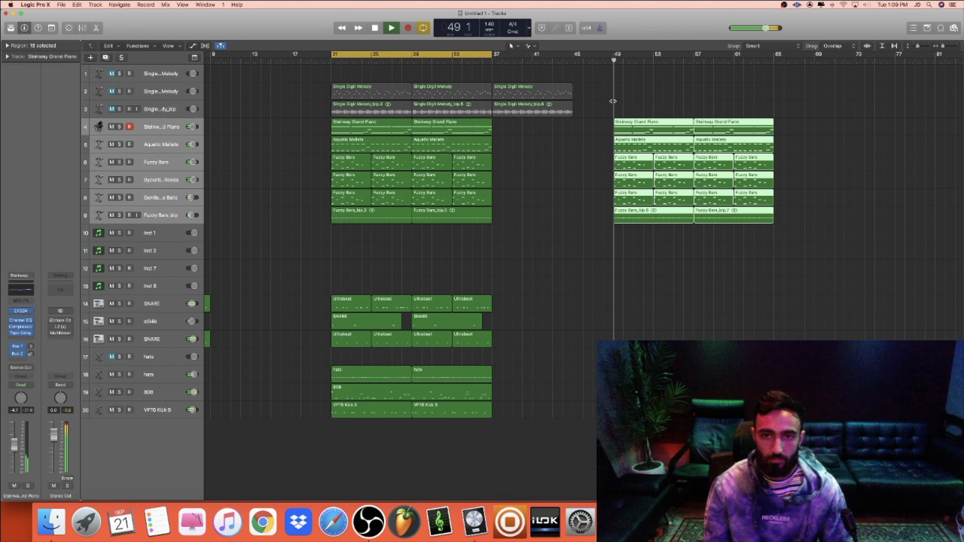
Copy the snare, sticks, hats, 808 and kick regions to bar 57 and delete the regions on tracks 7 to 9 there.
scroll(613, 108, right, 3)
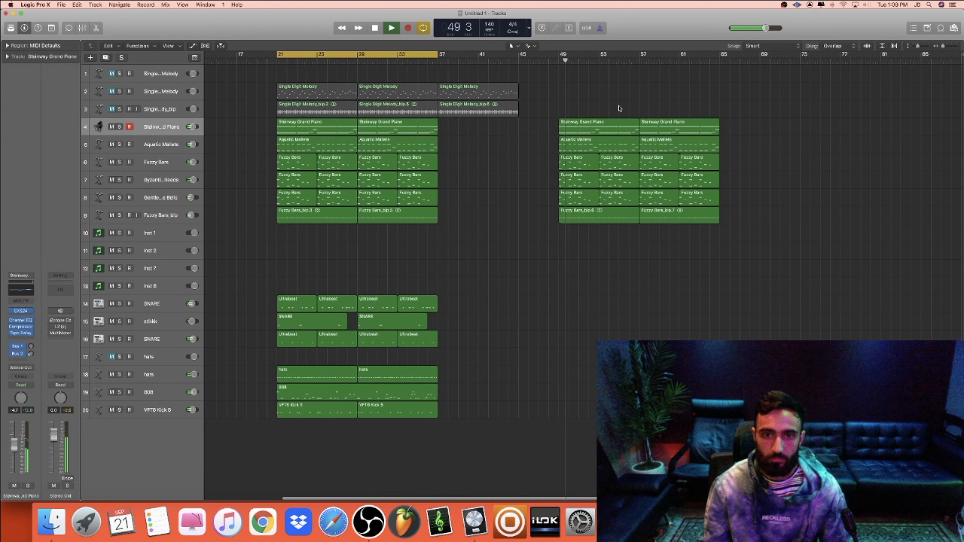
scroll(620, 107, down, 3)
drag(487, 420, 597, 302)
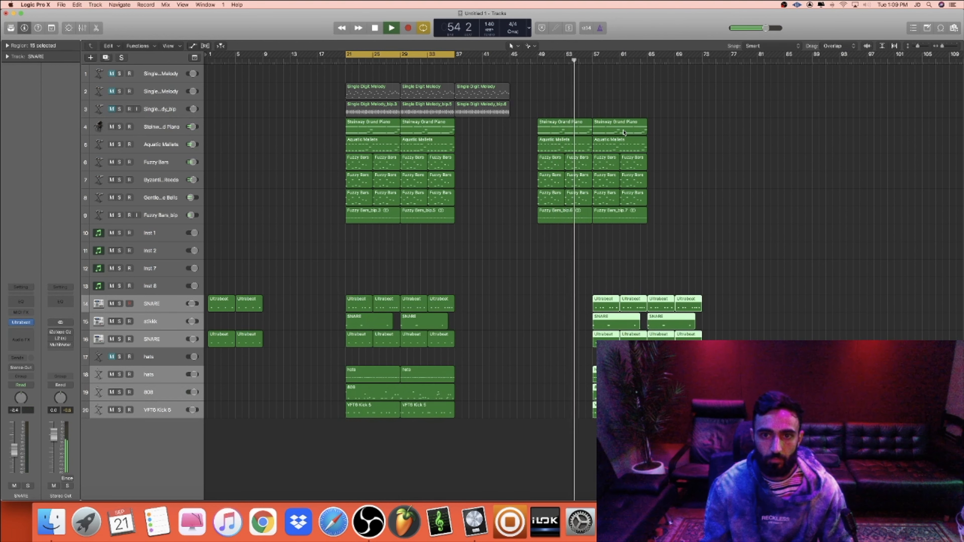
drag(658, 229, 594, 173)
key(Delete)
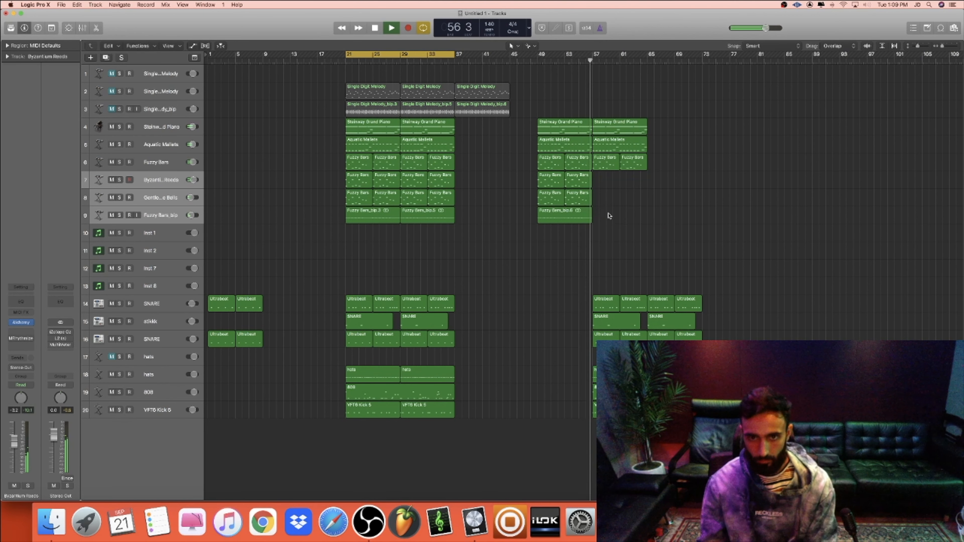
Copy the piano, mallets and Fuzzy Bars regions to bar 65, plus the bar 49 regions from tracks 7 to 9.
drag(641, 207, 662, 133)
drag(585, 244, 659, 186)
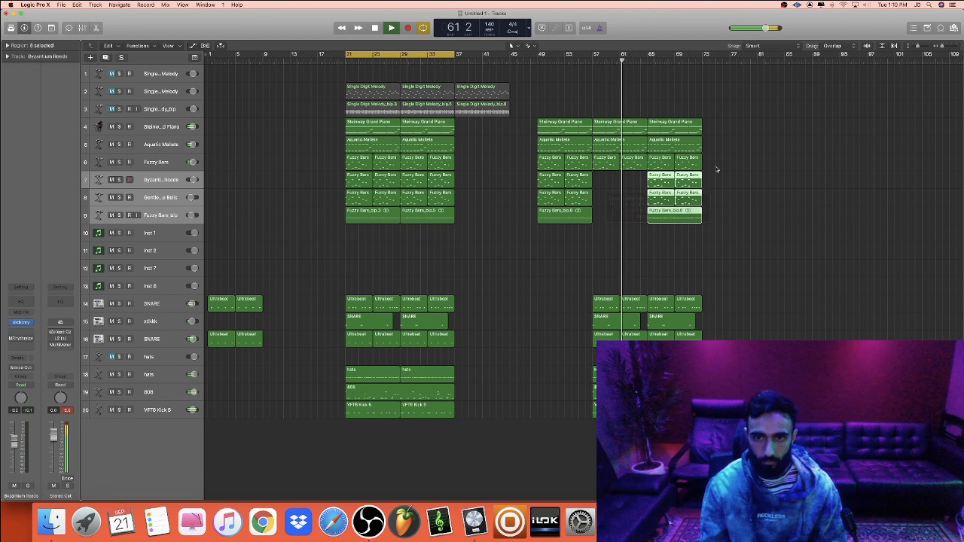
scroll(604, 218, right, 1)
Copy the full set of piano, mallets and texture regions to bar 73 and clear the selection.
drag(585, 245, 715, 132)
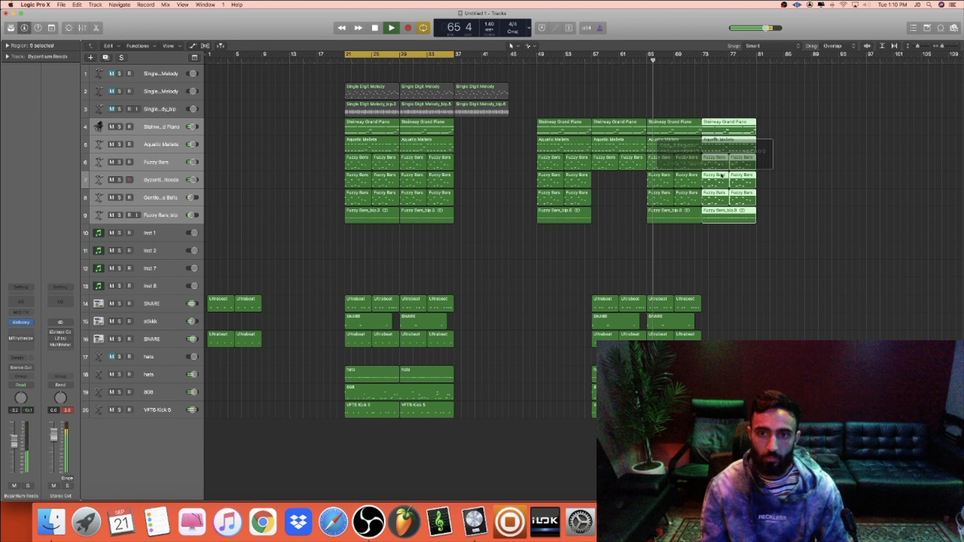
scroll(701, 247, up, 4)
scroll(702, 247, right, 2)
click(701, 249)
scroll(702, 248, right, 3)
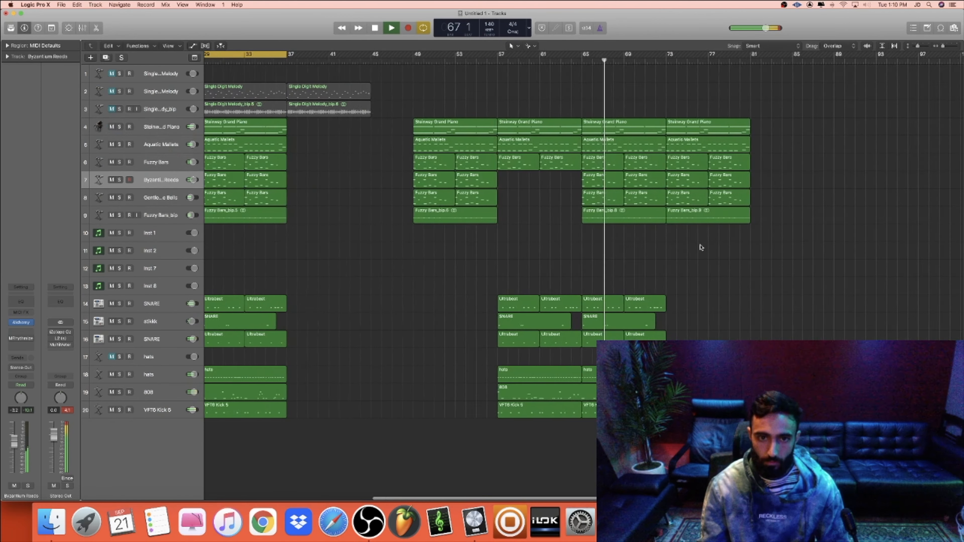
scroll(690, 254, right, 1)
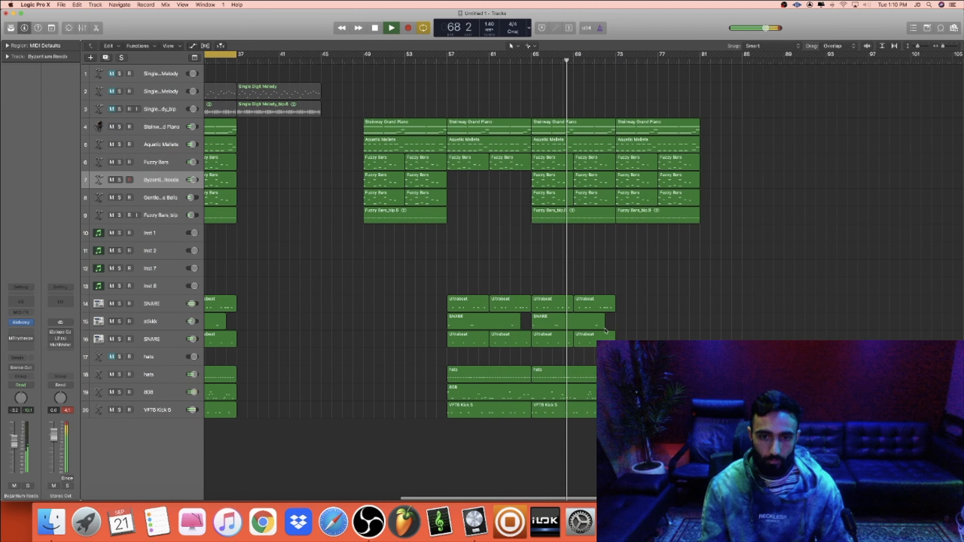
Copy the snare, sticks, hats, 808 and kick regions from bars 57–73 to bar 73 and remove the first two bars of the copies.
drag(554, 407, 636, 408)
click(546, 376)
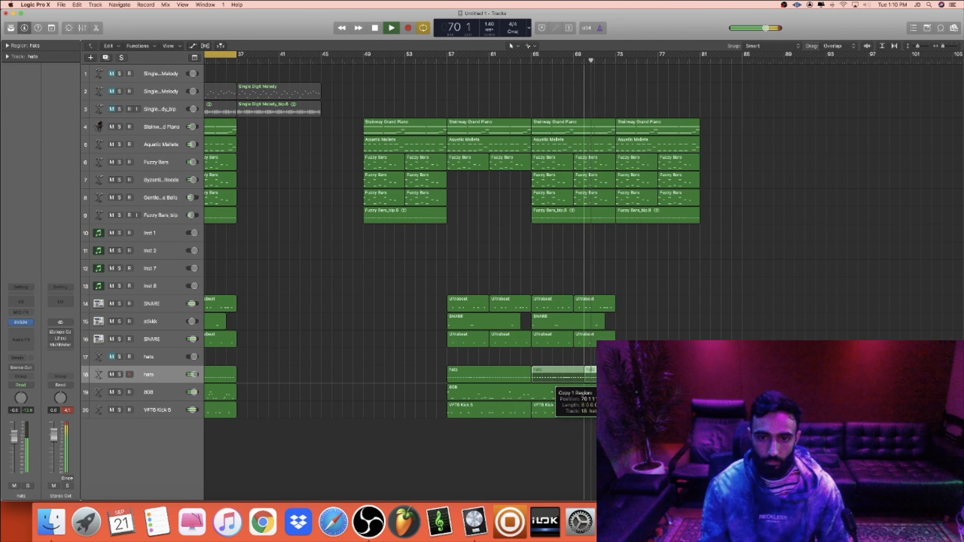
drag(630, 375, 630, 375)
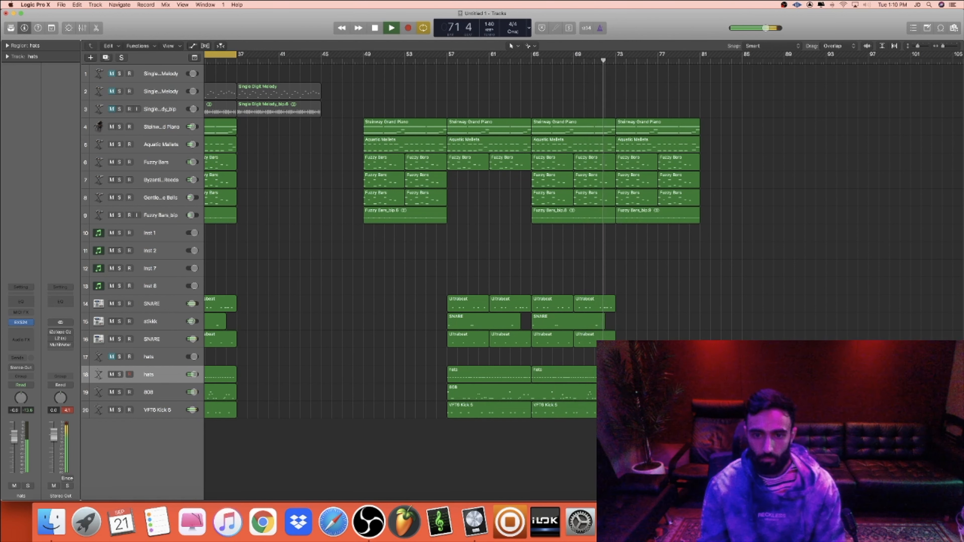
drag(626, 414, 789, 414)
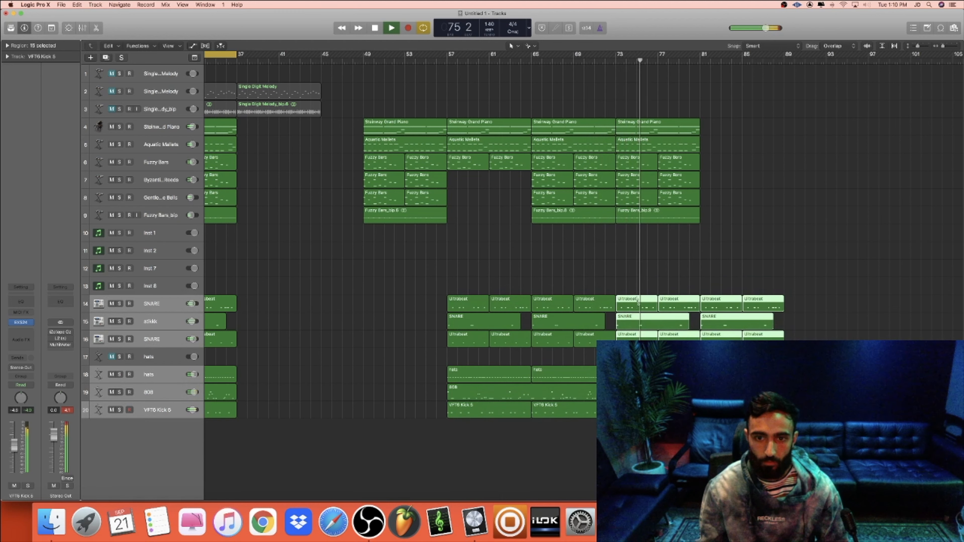
super+click(637, 302)
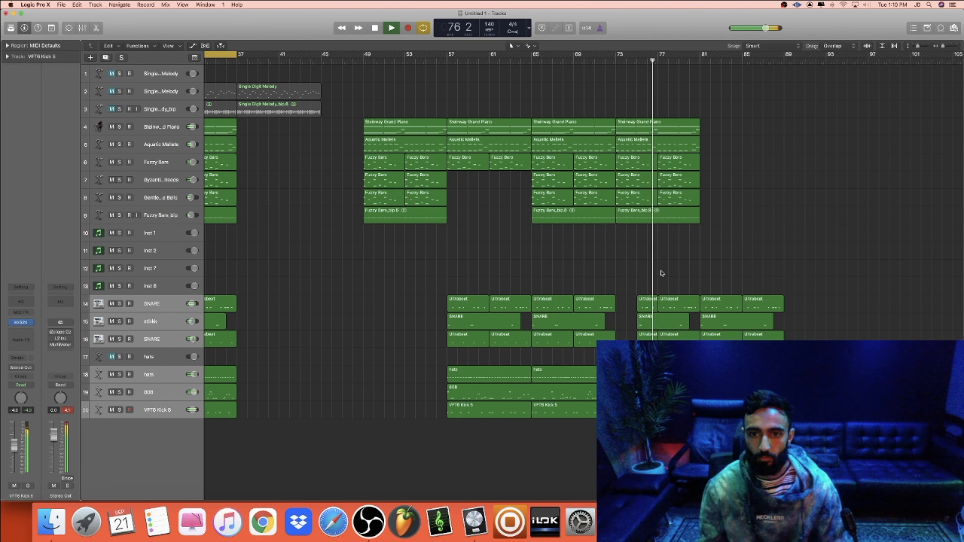
Remove the copied 808 from bar 81 onward and the copied hats from bar 85 onward.
scroll(663, 274, right, 2)
drag(671, 272, 729, 374)
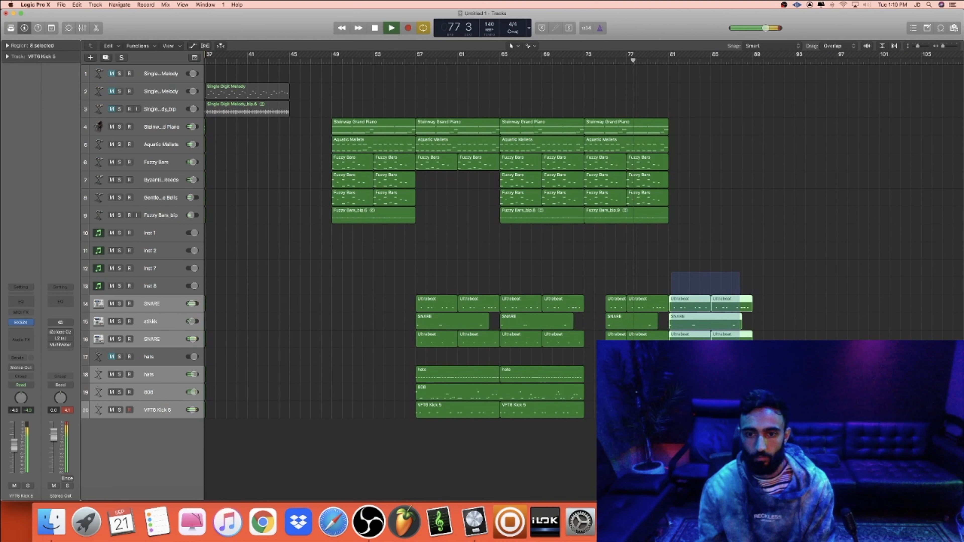
drag(740, 411, 740, 412)
click(713, 392)
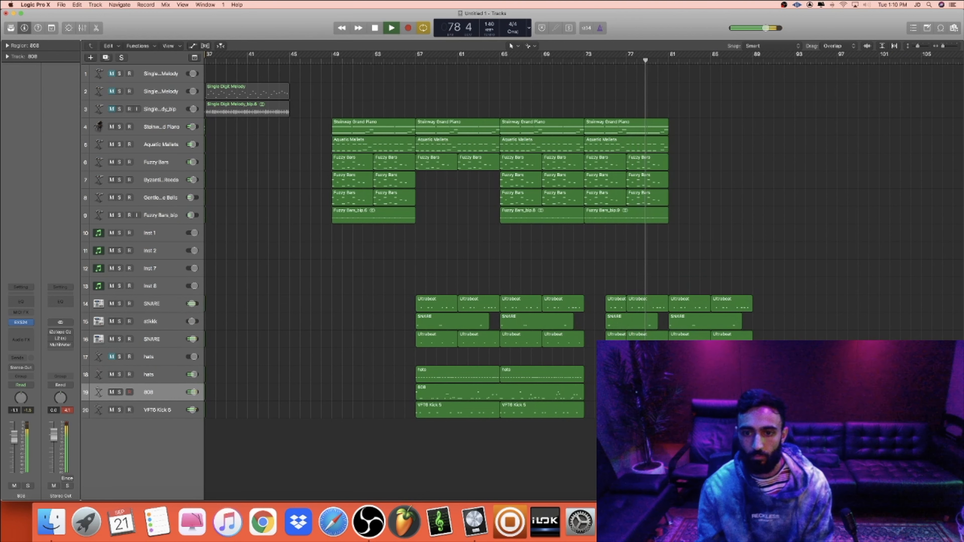
click(710, 375)
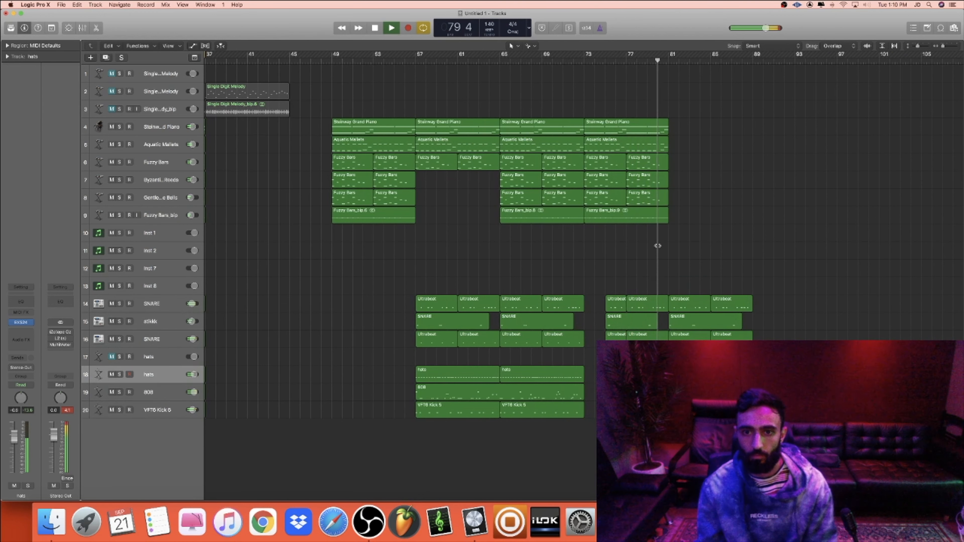
Copy the piano, mallets and texture regions from bar 73 to bar 81 and clear the selection.
drag(611, 144, 689, 133)
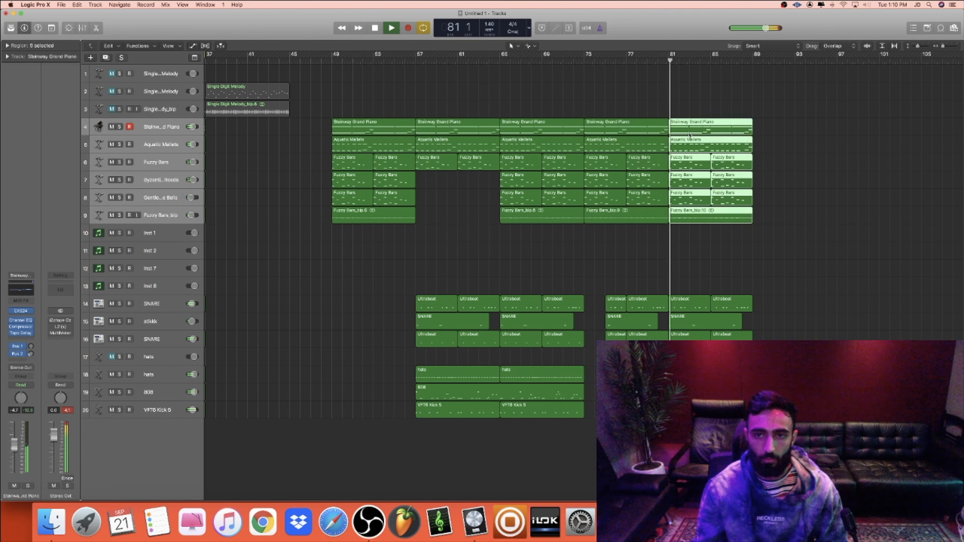
scroll(701, 216, right, 3)
click(693, 247)
scroll(693, 284, right, 1)
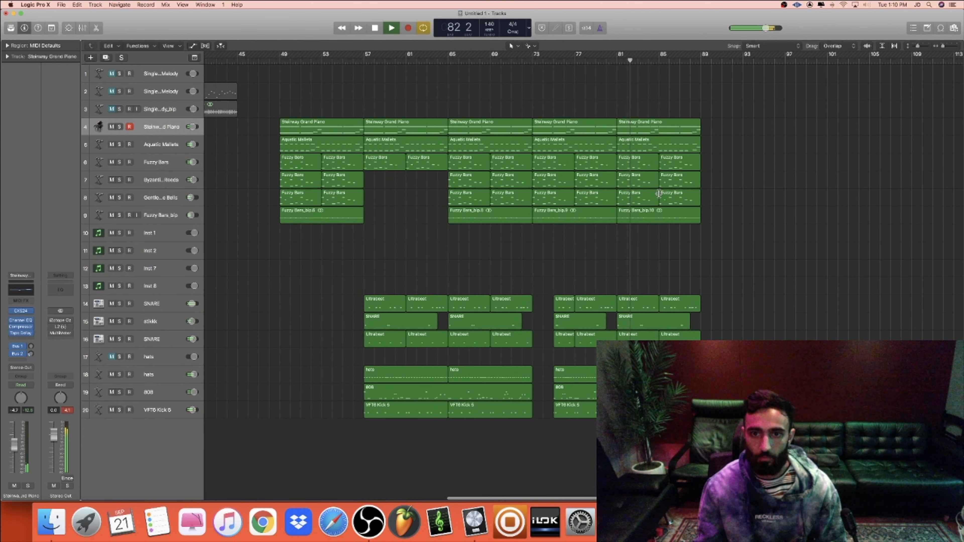
Delete the Fuzzy Bars regions on tracks 7 and 8 between bars 81 and 89.
click(633, 176)
key(Delete)
scroll(631, 208, left, 1)
click(639, 201)
key(Delete)
click(663, 201)
key(Delete)
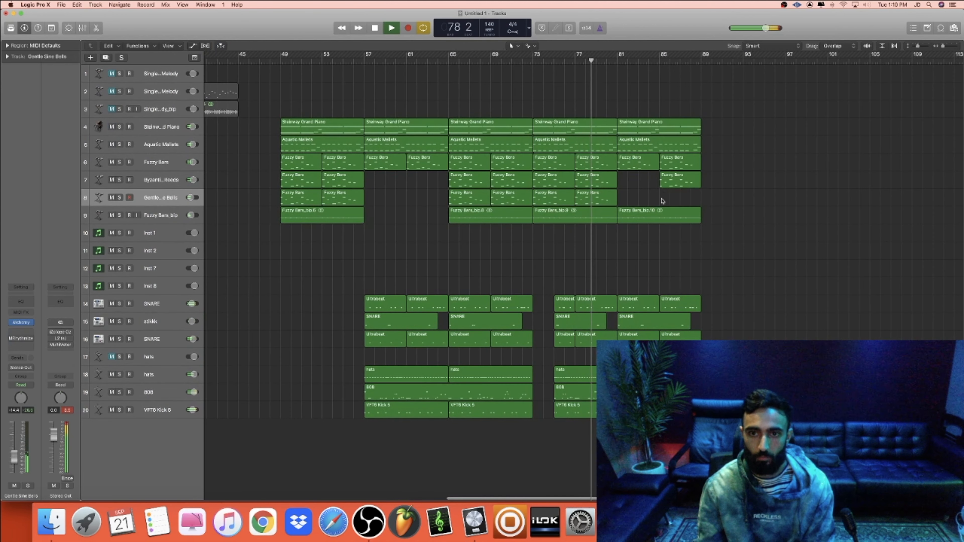
click(663, 184)
key(Delete)
Try removing the Aquatic Mallets region at bar 81.
click(646, 167)
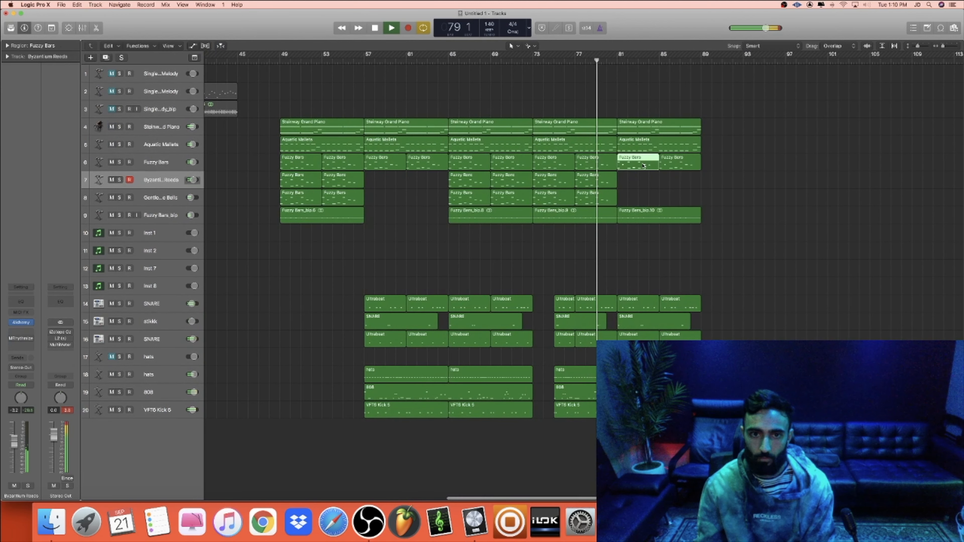
click(665, 143)
key(Delete)
scroll(660, 209, right, 2)
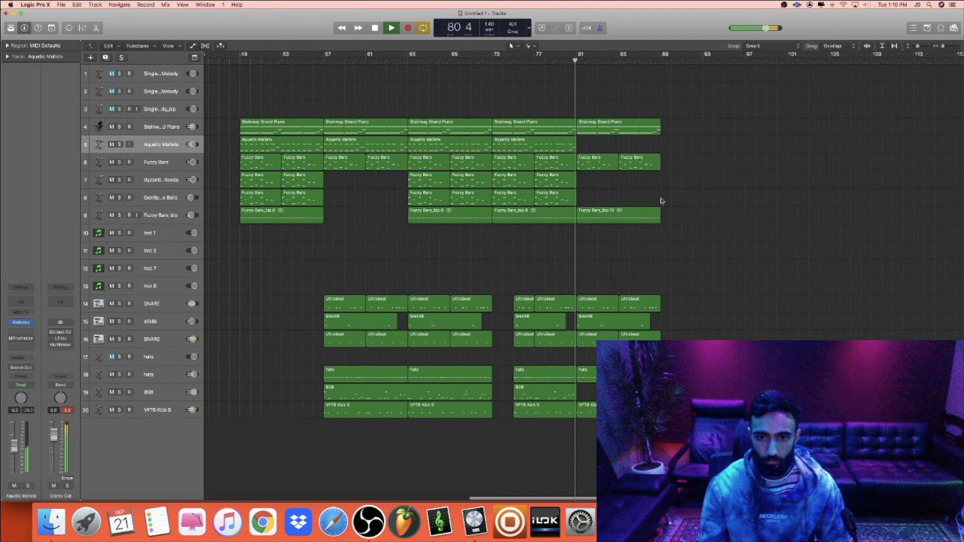
key(super+z)
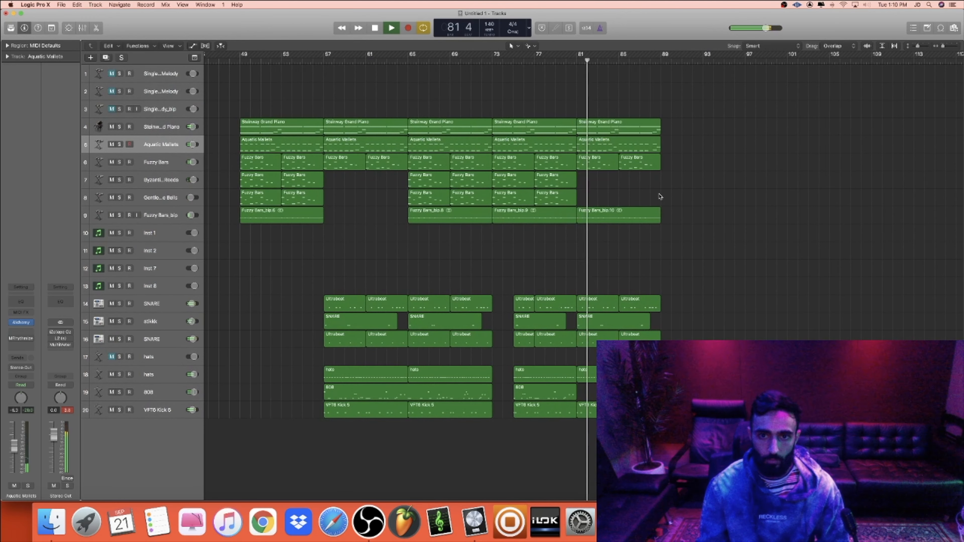
Split the Fuzzy Bars_bip region at bar 85 on track 9 and delete its second half.
scroll(661, 196, left, 1)
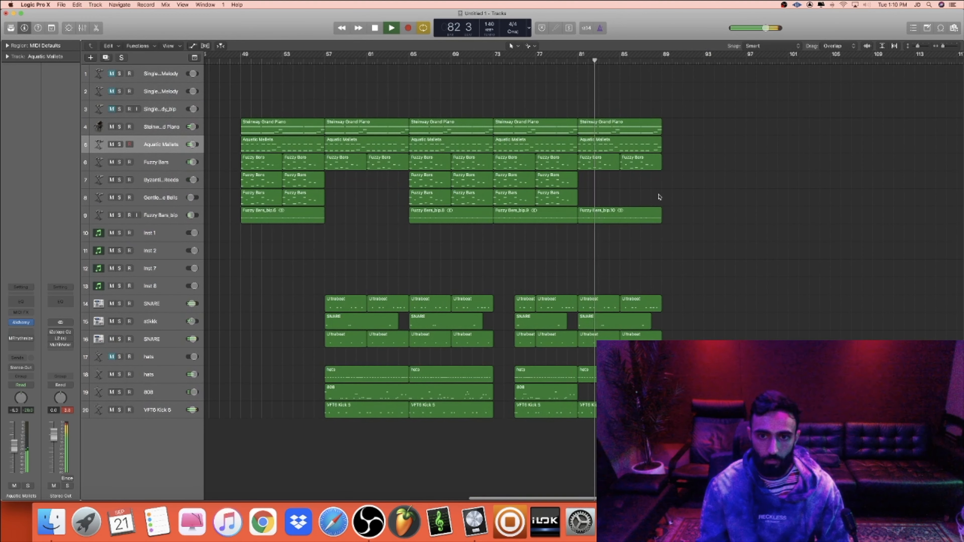
super+click(619, 216)
click(628, 218)
key(Delete)
Cut off the section's snare and sticks regions at bar 87 and the kick region at bar 86.
drag(654, 352, 645, 305)
super+click(640, 305)
key(Delete)
click(594, 413)
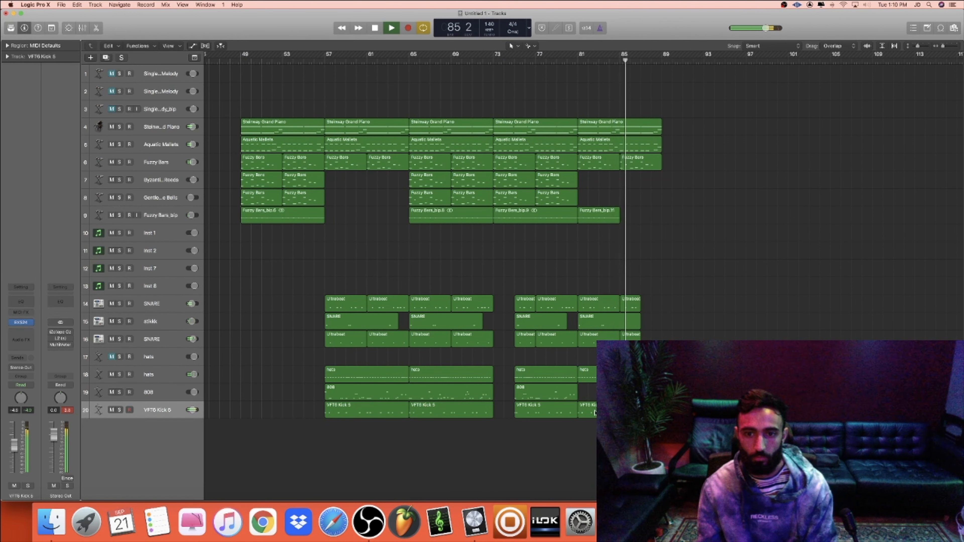
Copy the melody and texture regions from bars 65–81 and the drum and 808 regions from bars 57–73 to bar 89.
drag(486, 435, 411, 119)
click(586, 244)
drag(569, 244, 670, 131)
drag(494, 451, 326, 292)
drag(344, 372, 681, 372)
scroll(681, 372, right, 5)
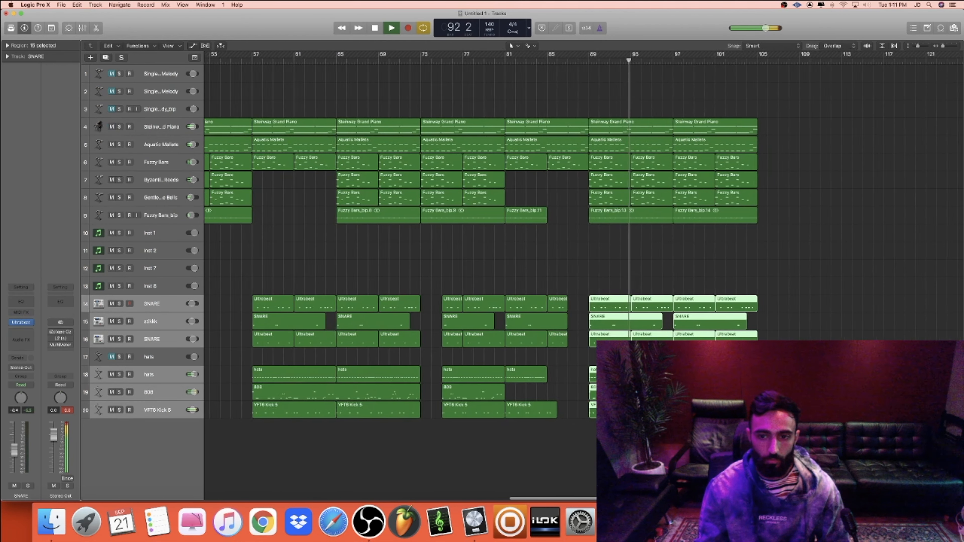
Copy all melody, texture, drum and 808 regions from bars 73–105 to bar 105 and clear the selection.
drag(771, 435, 772, 124)
scroll(712, 114, right, 5)
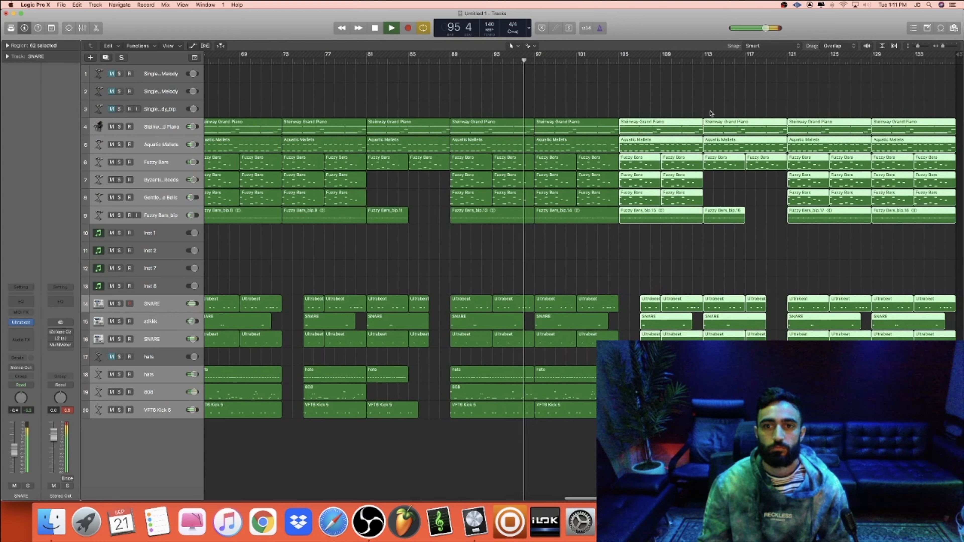
click(711, 113)
scroll(711, 114, left, 1)
Copy the piano, mallets and Fuzzy Bars regions from bar 113 to bar 137 and set the cycle range to bars 49–145.
drag(955, 57, 962, 62)
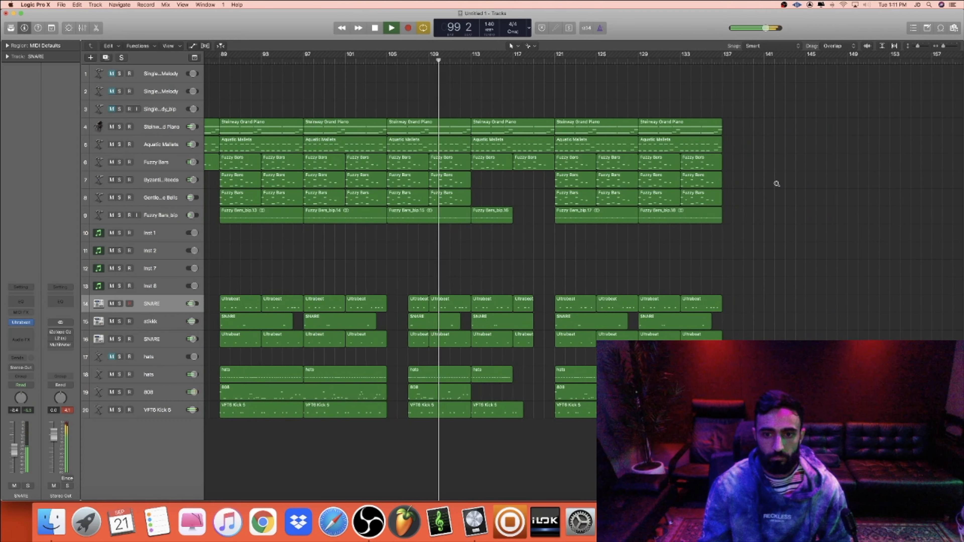
scroll(776, 183, down, 5)
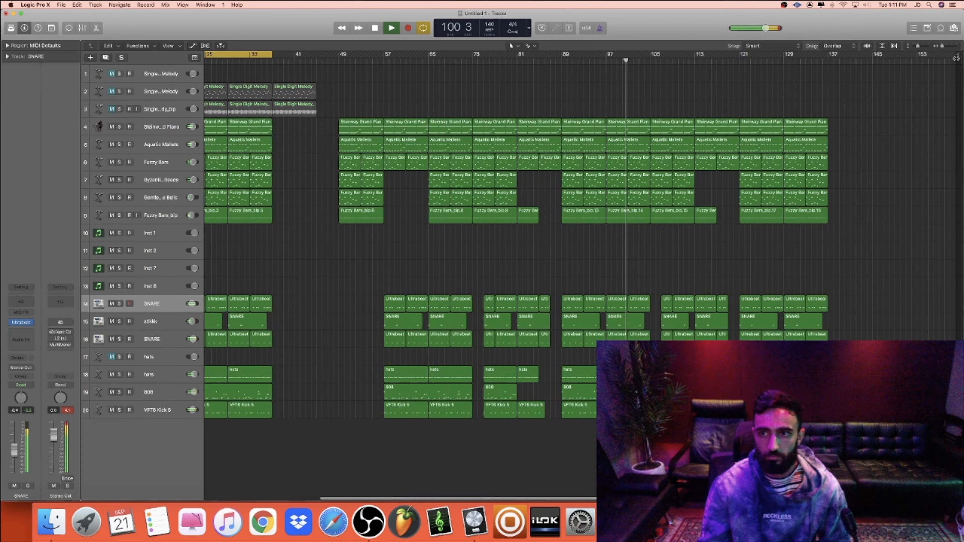
drag(959, 57, 960, 58)
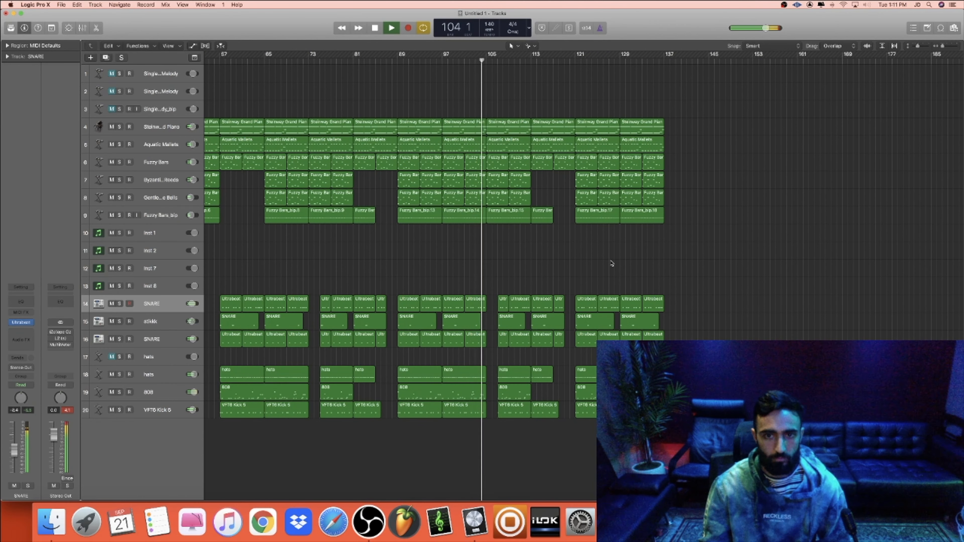
drag(539, 123, 671, 124)
drag(717, 58, 267, 112)
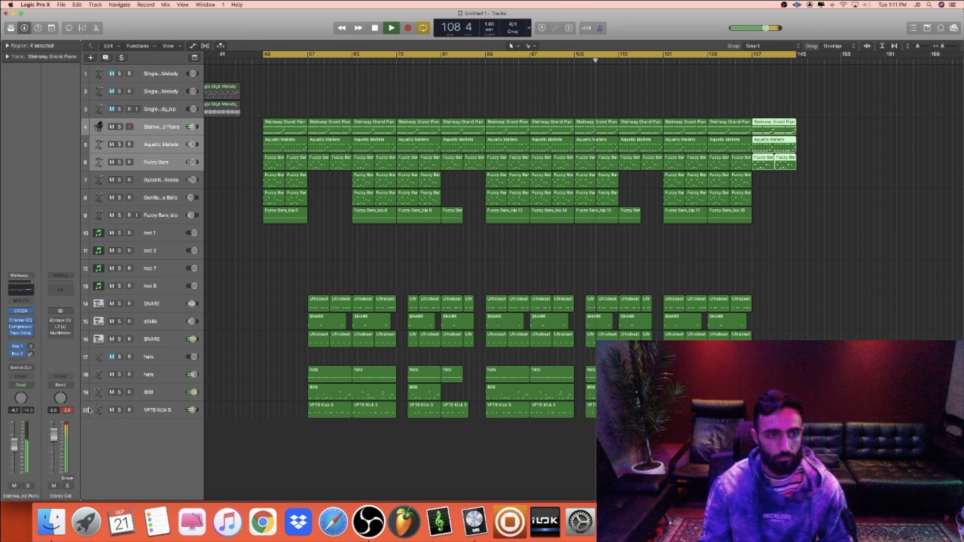
Enable iZotope Ozone 7 on the Stereo Out channel and load its Smooth Hip-Hop preset.
key(x)
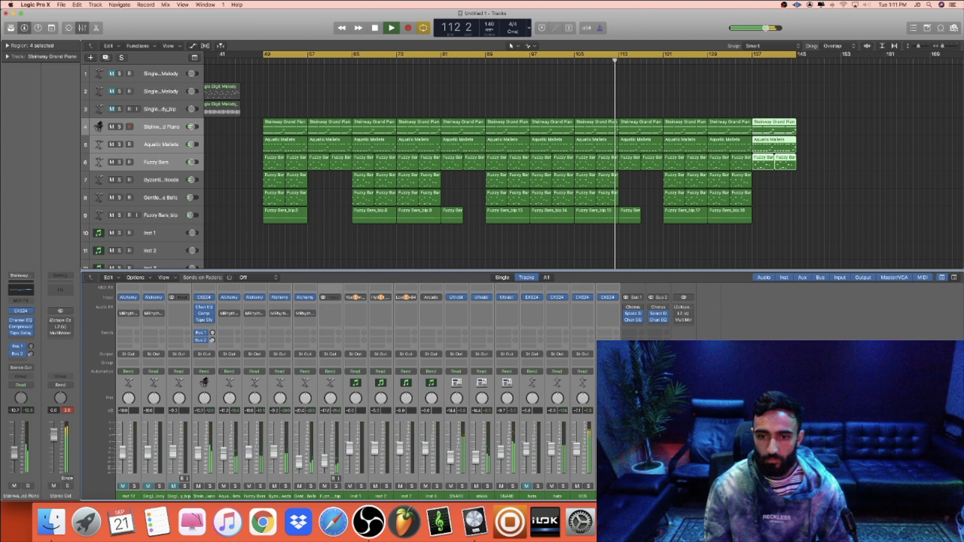
click(682, 434)
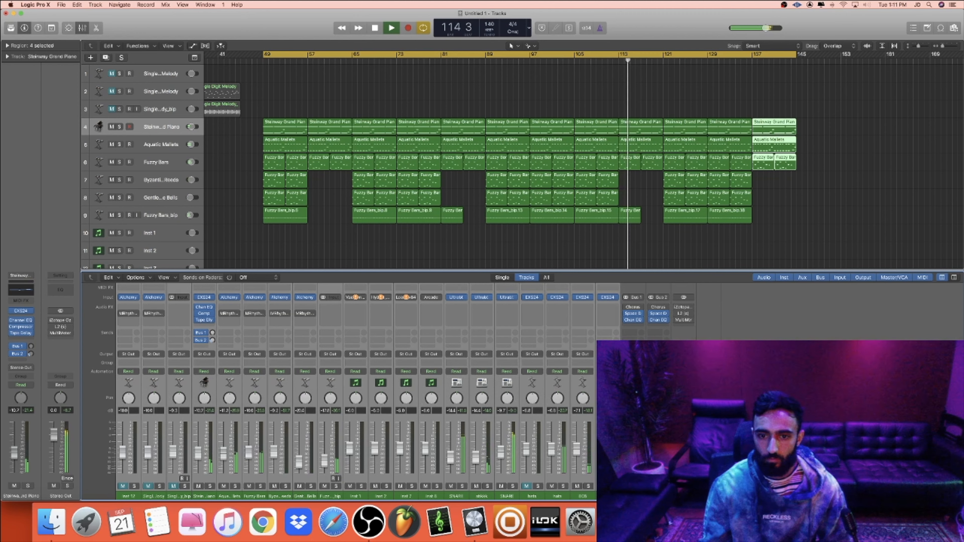
click(682, 306)
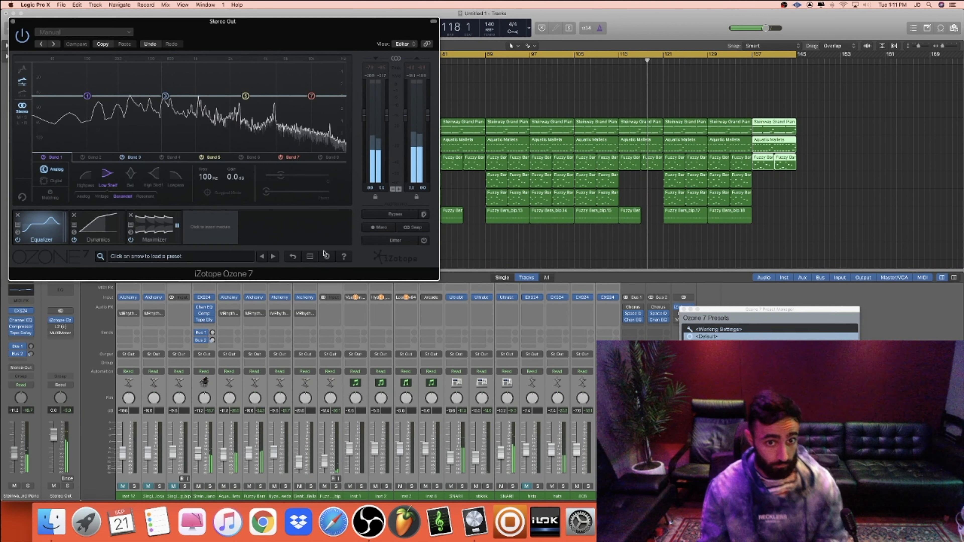
click(721, 372)
scroll(721, 376, down, 5)
click(716, 387)
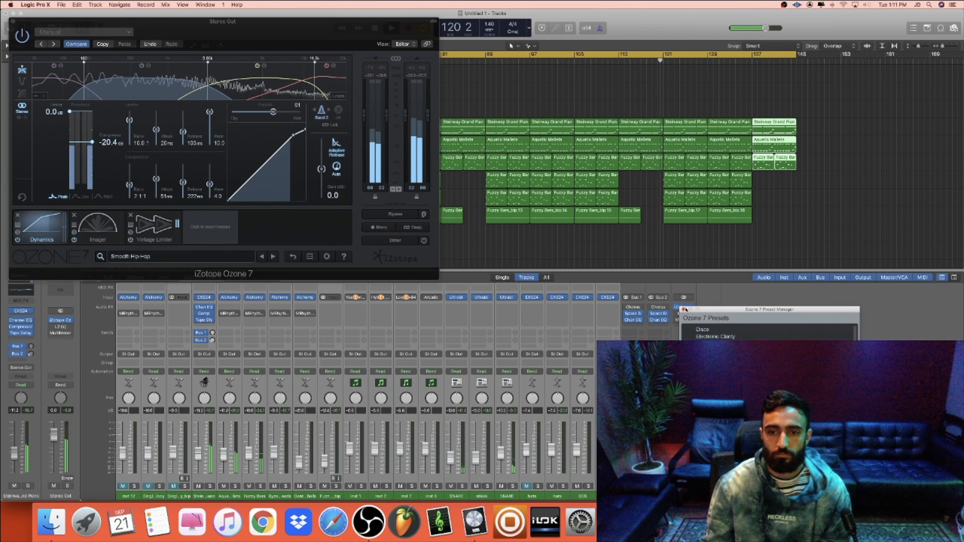
click(683, 309)
Set the Vintage Limiter's ceiling to -0.1 dB in Ozone 7 and close the plug-in.
click(154, 226)
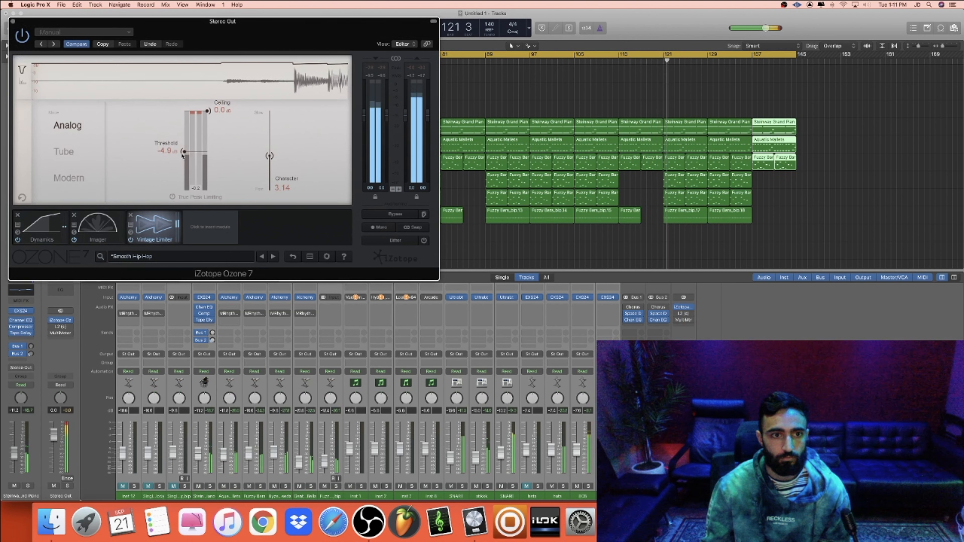
drag(207, 111, 207, 114)
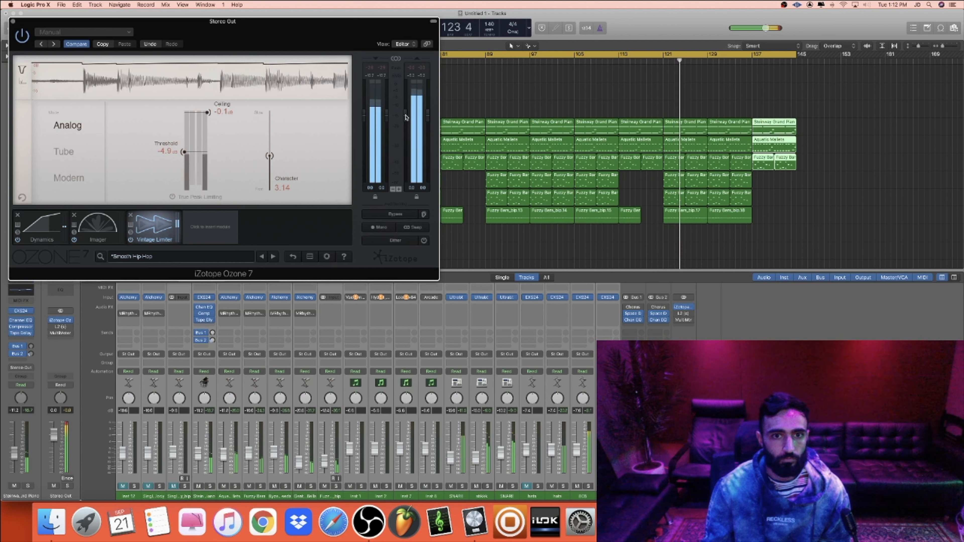
click(189, 233)
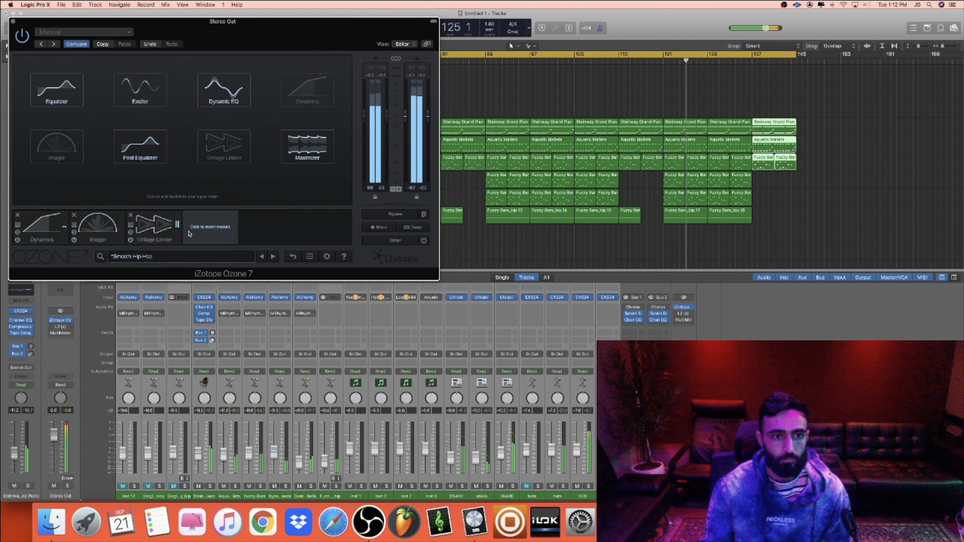
click(13, 22)
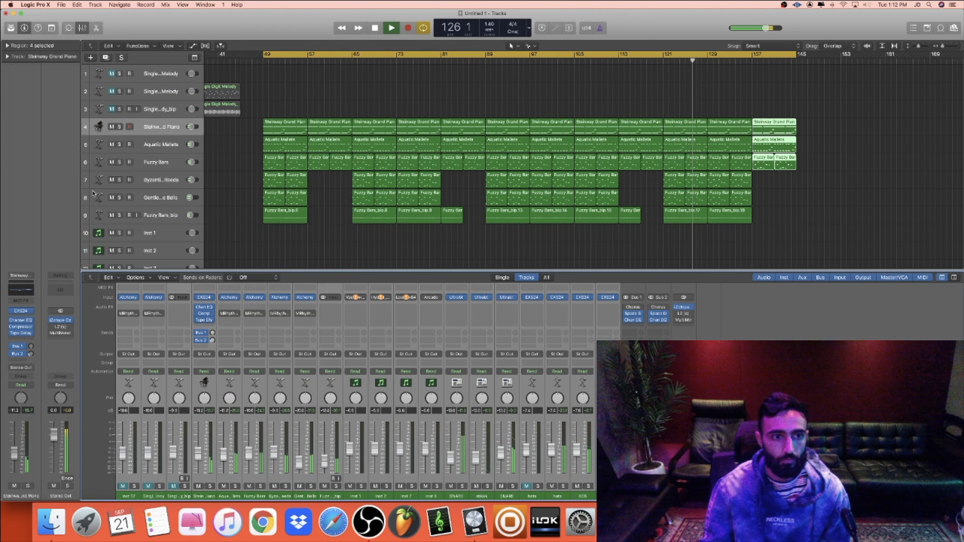
Enable the L2 limiter on the Stereo Out channel, close its window and deselect the regions.
click(60, 327)
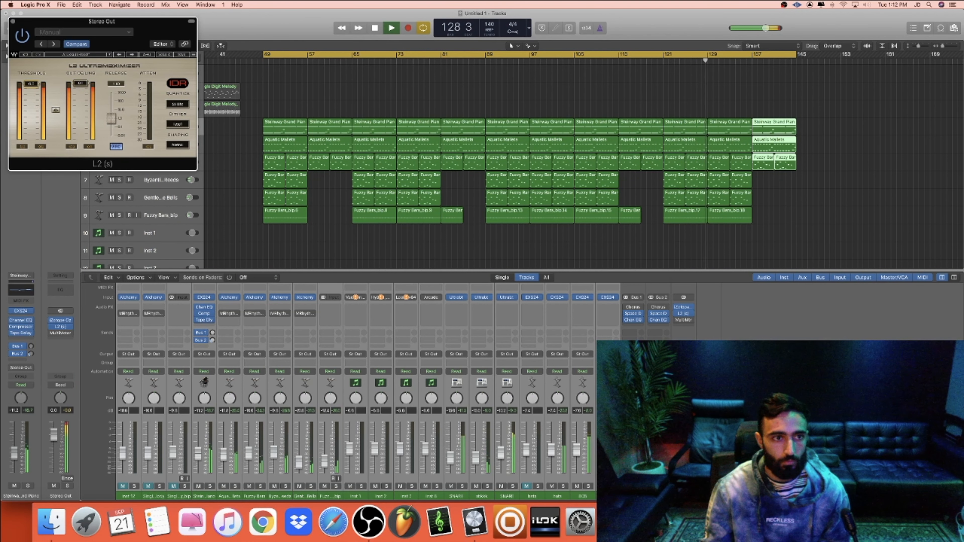
click(13, 22)
scroll(350, 154, down, 2)
click(327, 204)
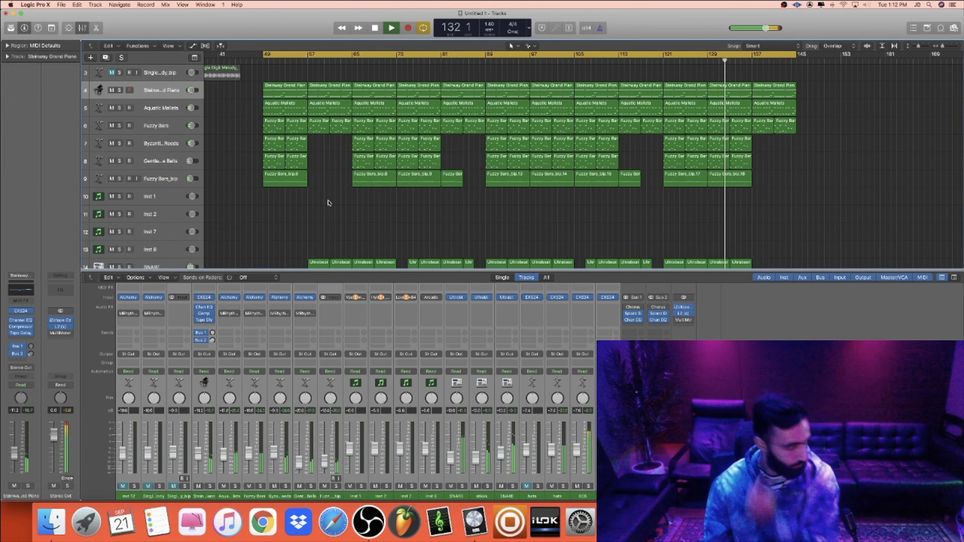
Select the 808 track and return to the full arrangement view with no regions selected.
scroll(329, 204, down, 7)
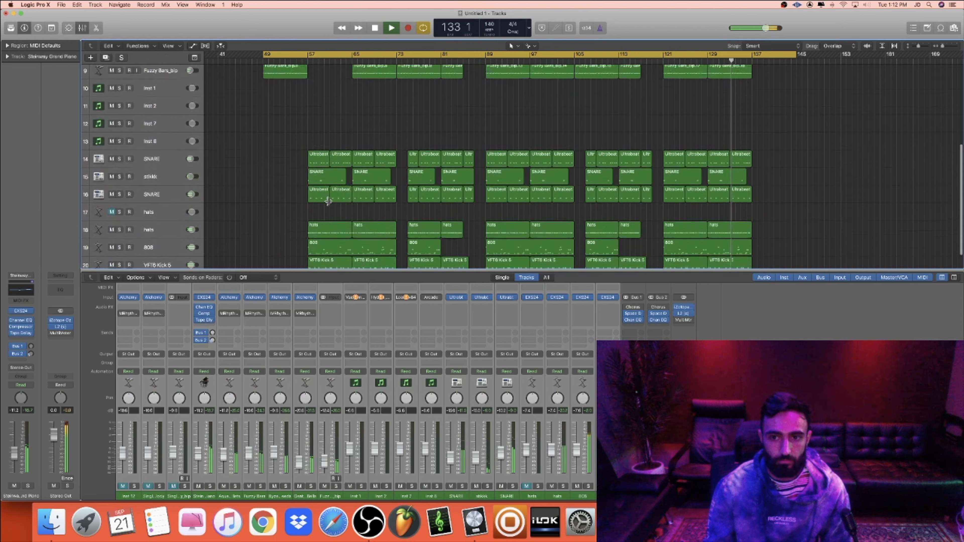
click(129, 227)
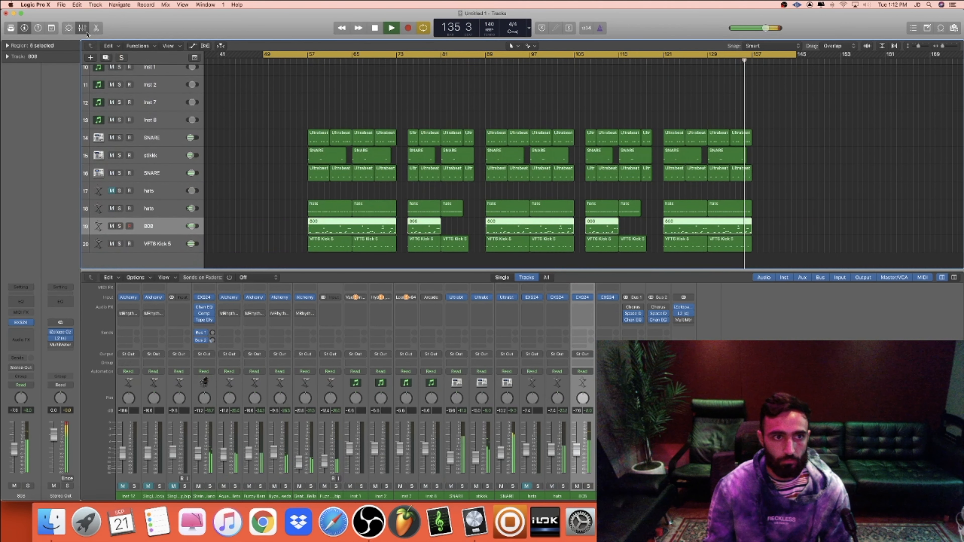
key(x)
click(391, 241)
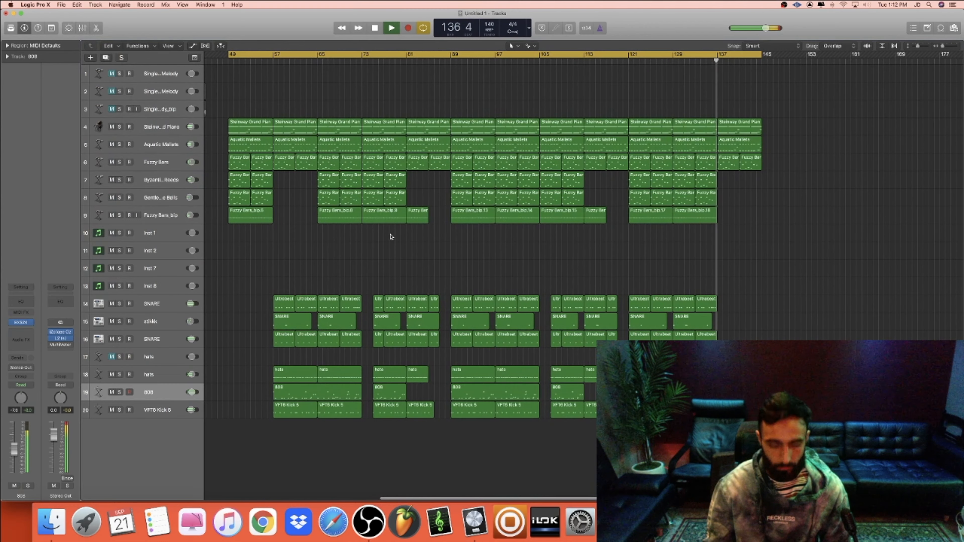
scroll(419, 261, right, 3)
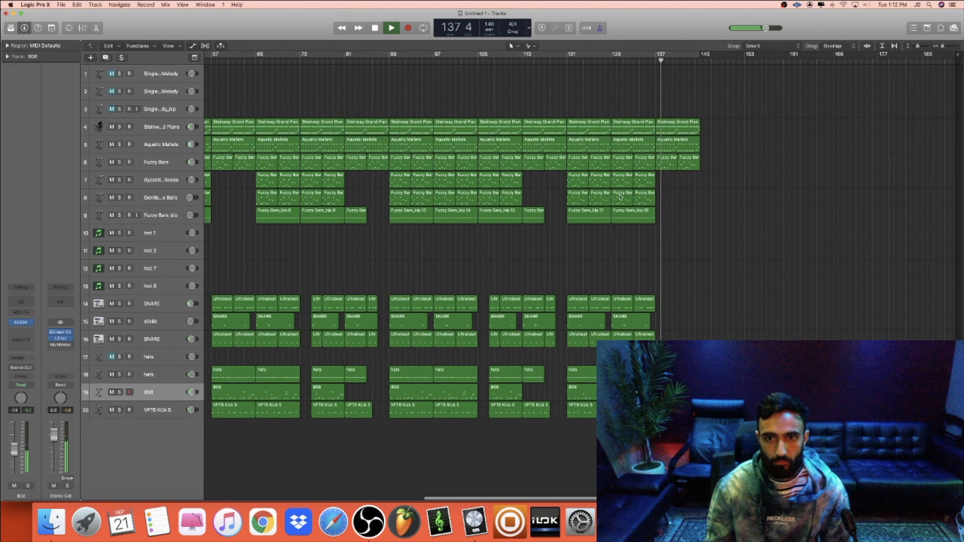
Continue the Aquatic Mallets and Fuzzy Bells regions from bar 145 to bar 153 and show the Stereo Out as a track.
drag(710, 199, 713, 151)
right_click(63, 185)
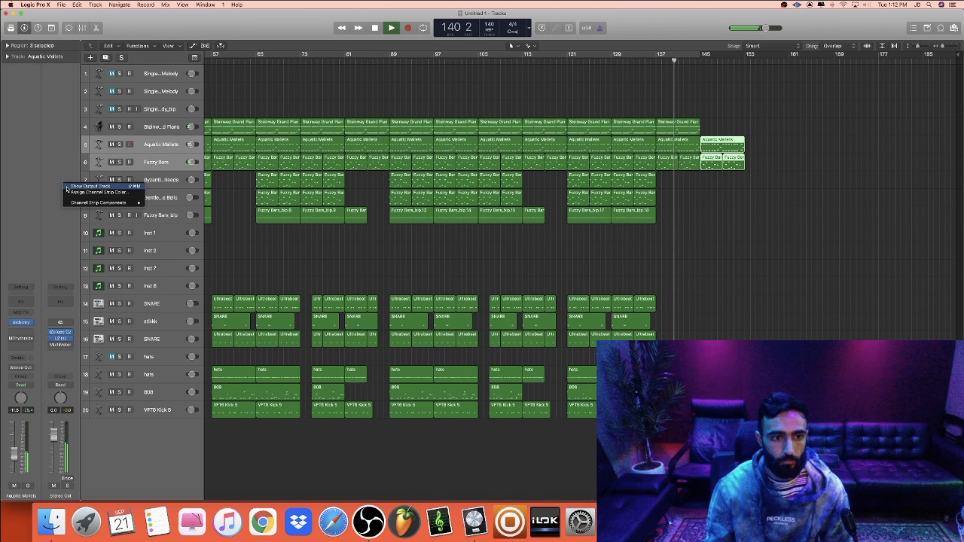
click(74, 192)
right_click(40, 189)
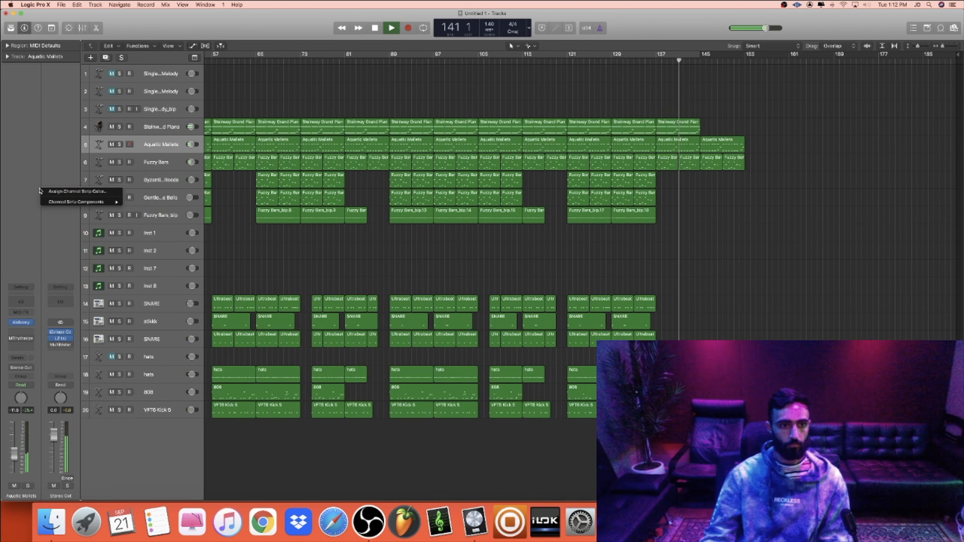
click(58, 179)
right_click(59, 173)
click(65, 178)
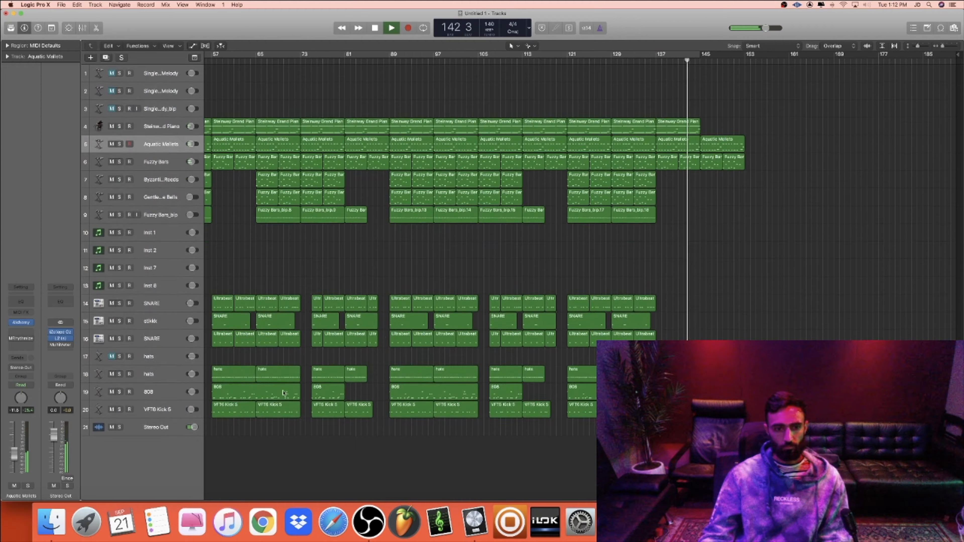
Show automation, set the Stereo Out lane to Volume, automate a fade-out towards bar 153 and hide automation again.
key(a)
scroll(236, 446, down, 5)
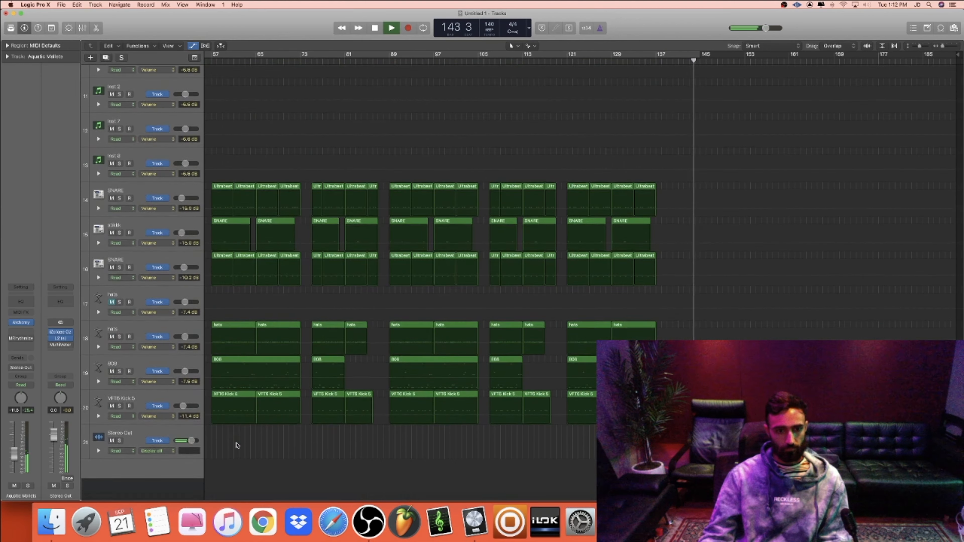
scroll(236, 446, up, 1)
click(154, 473)
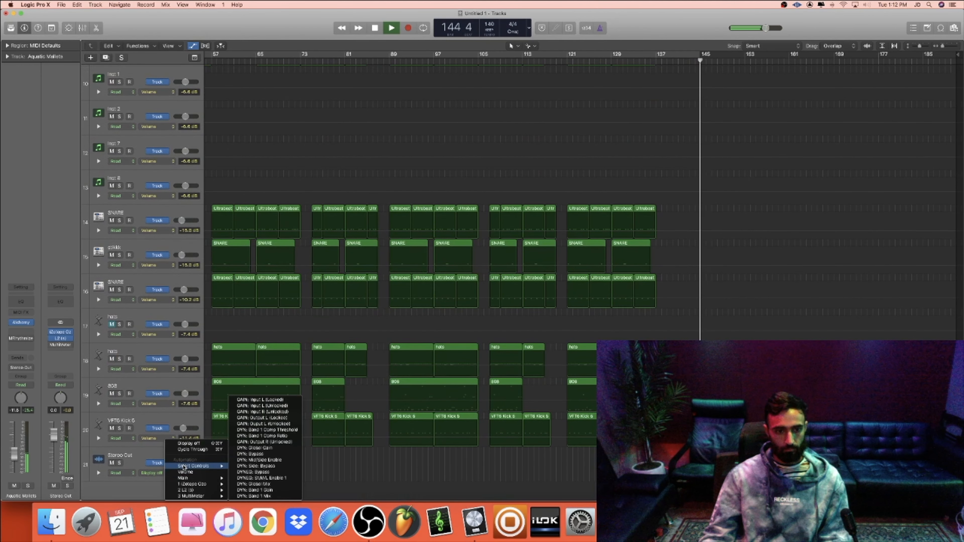
click(186, 472)
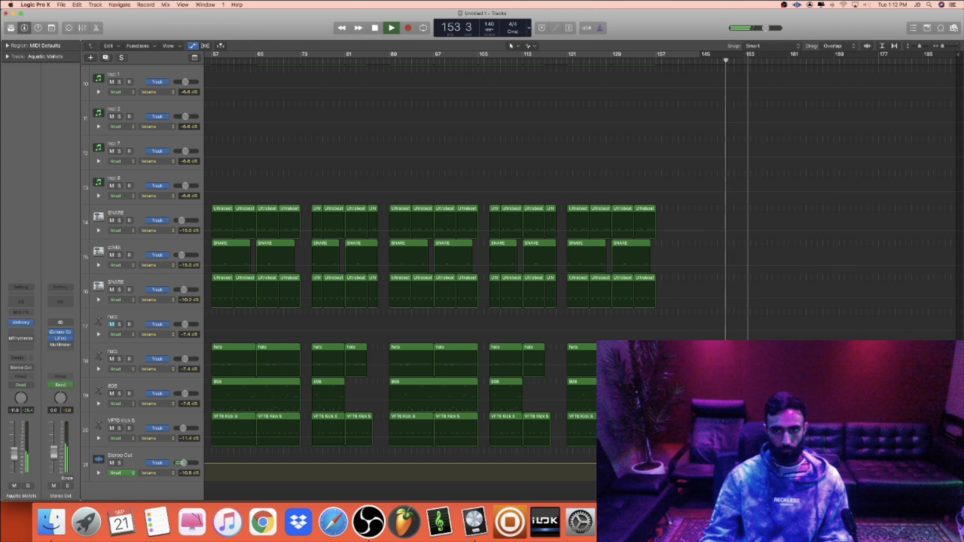
key(a)
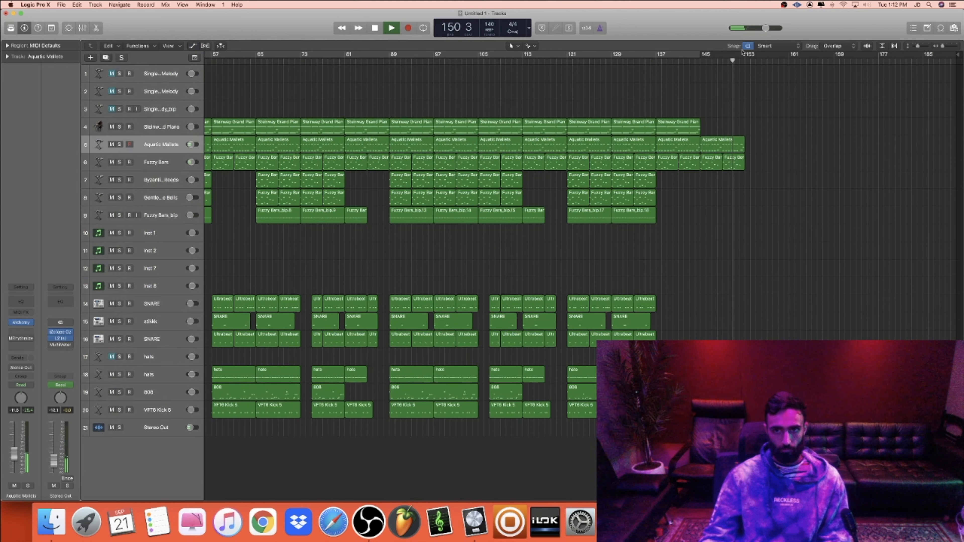
Set the cycle range from bar 49 to bar 153 and play the arrangement from its start.
drag(745, 56, 284, 95)
drag(223, 103, 309, 95)
key(space)
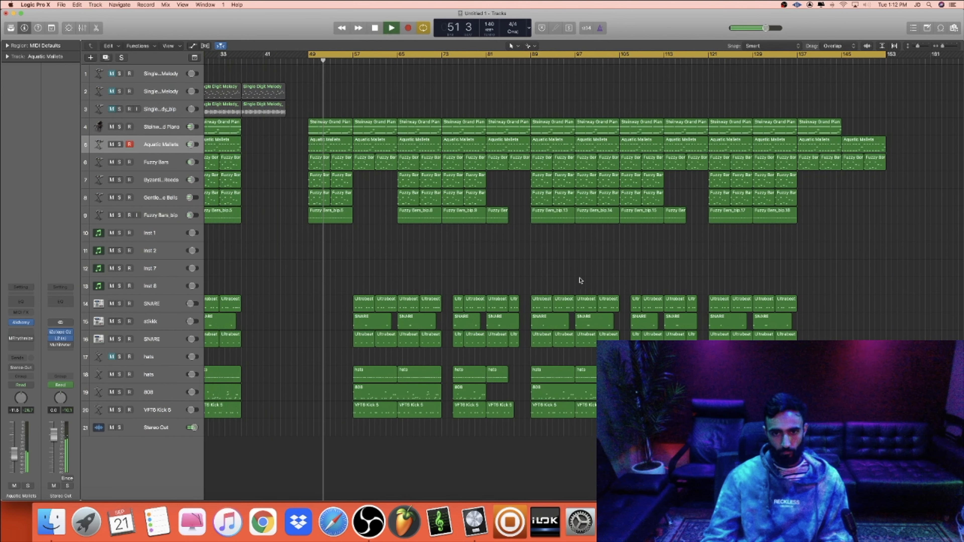
Review the arrangement during playback, from its ending back to the early draft section around bars 21 to 45.
scroll(566, 266, right, 2)
scroll(566, 267, right, 2)
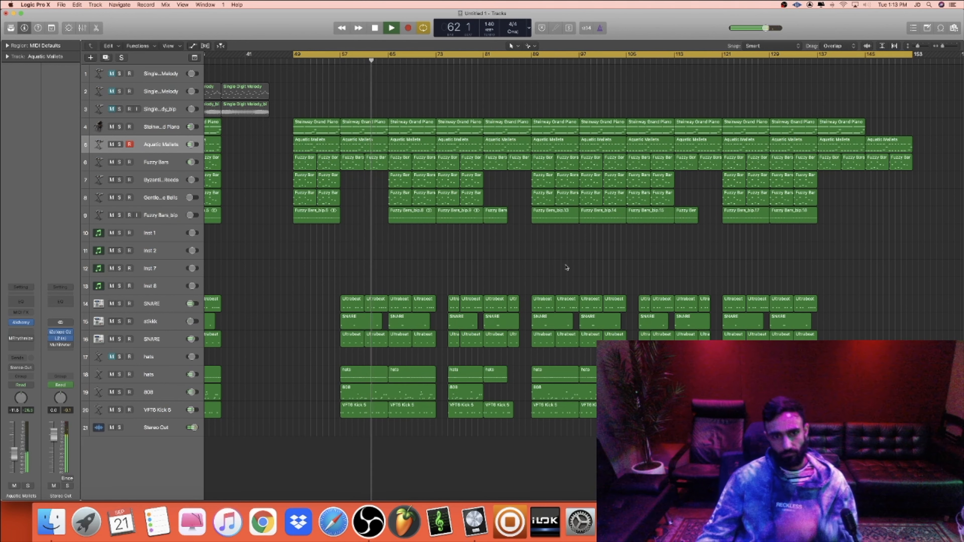
scroll(566, 267, left, 2)
scroll(567, 268, left, 3)
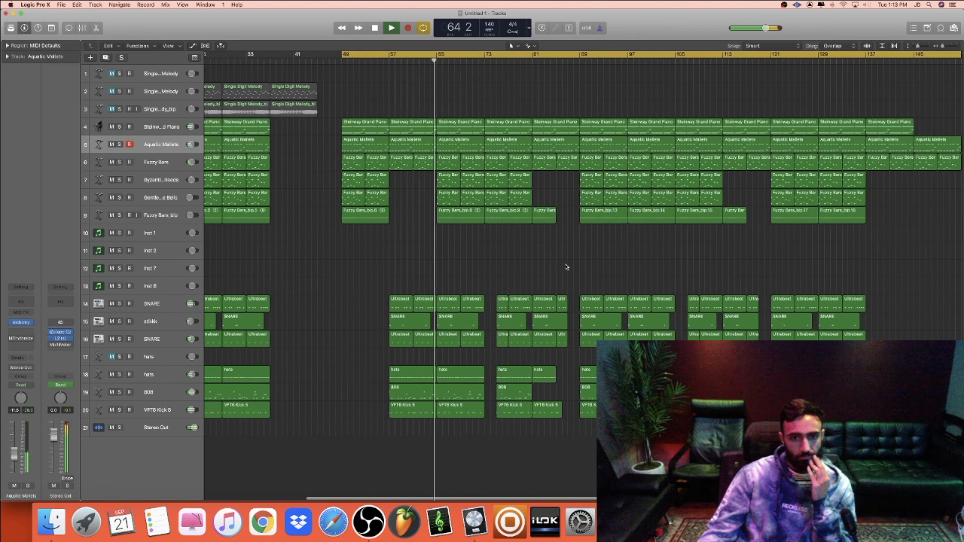
scroll(567, 268, left, 3)
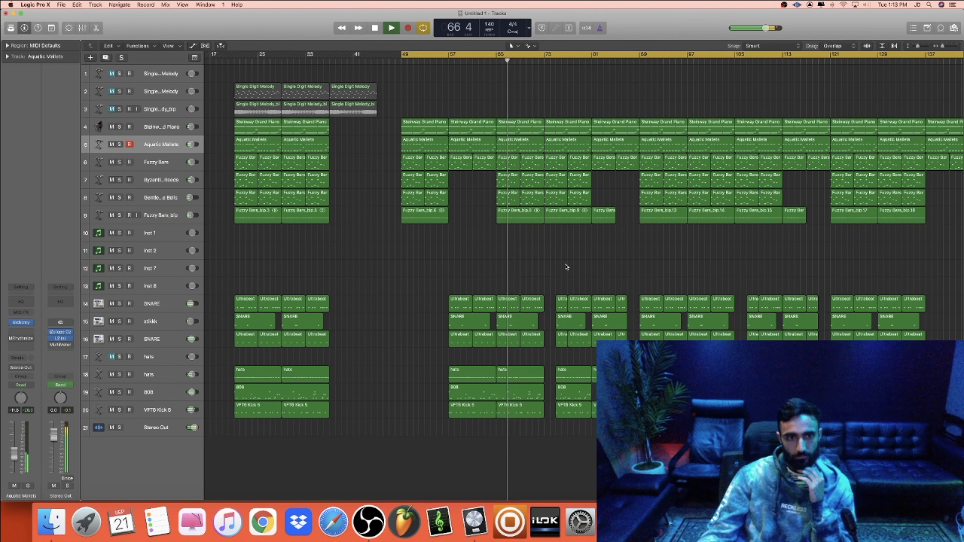
scroll(566, 268, up, 1)
scroll(566, 267, down, 1)
scroll(566, 268, right, 1)
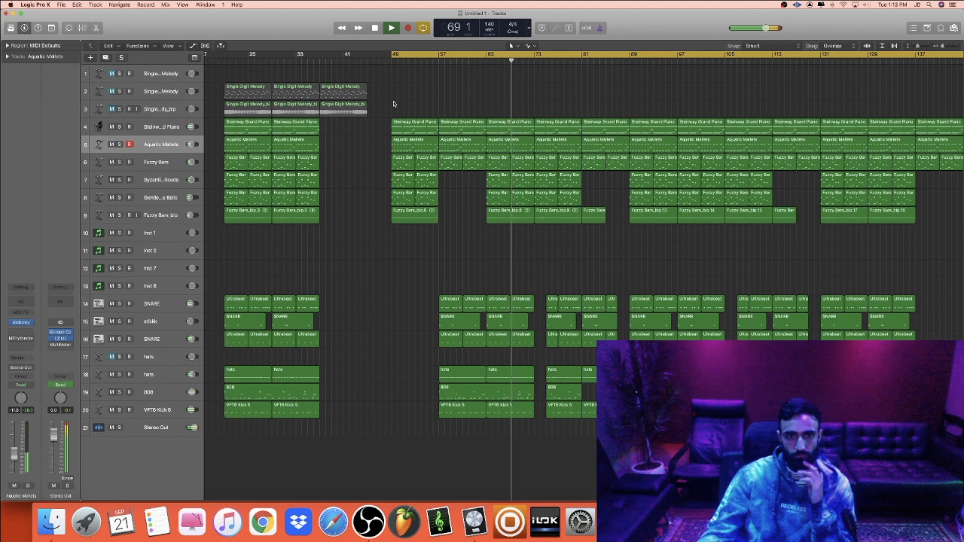
Cycle bars 21 to 45 and play the two Single Digit Melody tracks soloed and unmuted, selecting their six regions.
drag(367, 55, 226, 68)
key(space)
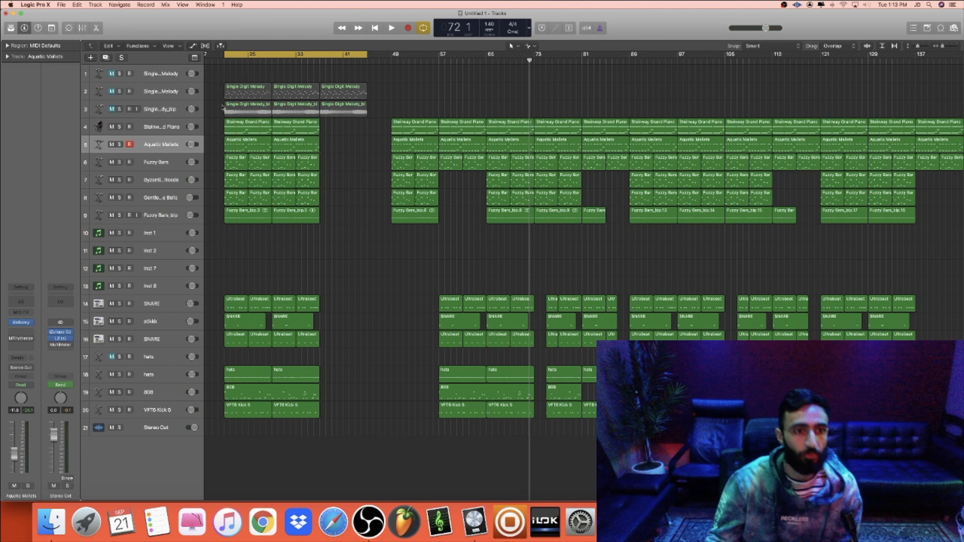
click(119, 92)
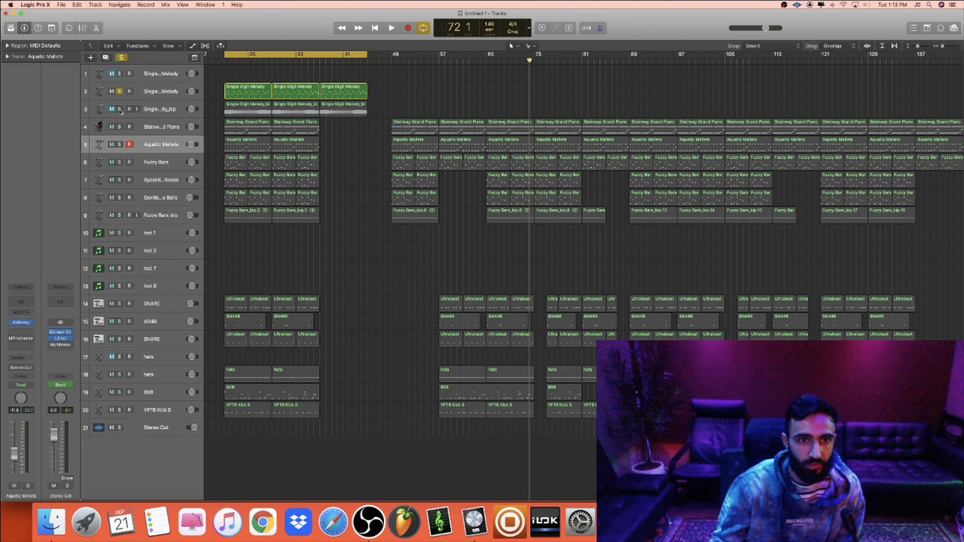
click(119, 110)
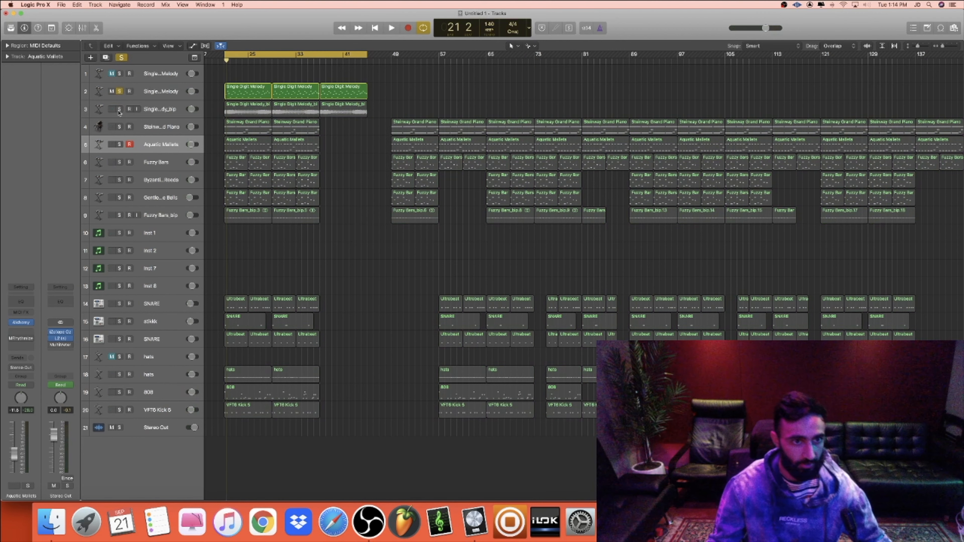
click(119, 111)
key(space)
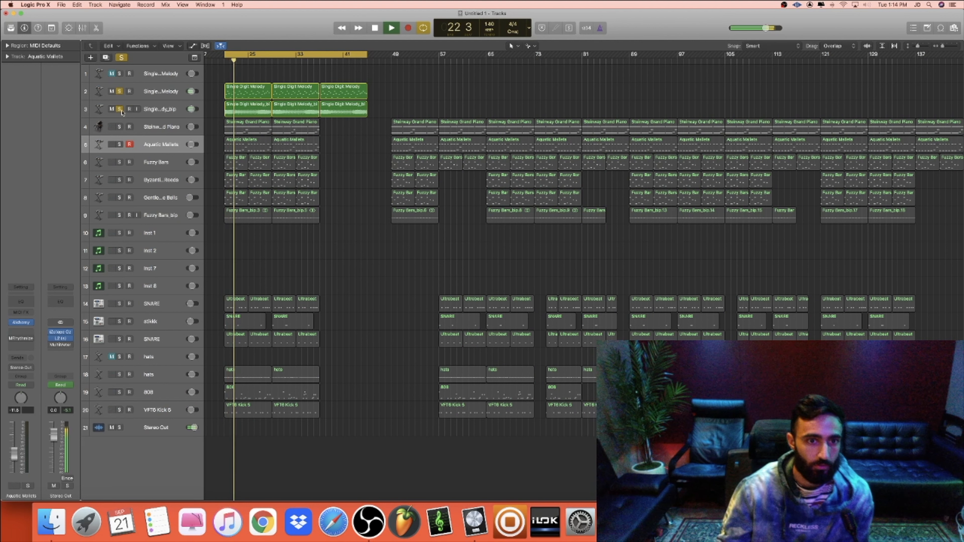
drag(381, 106, 248, 93)
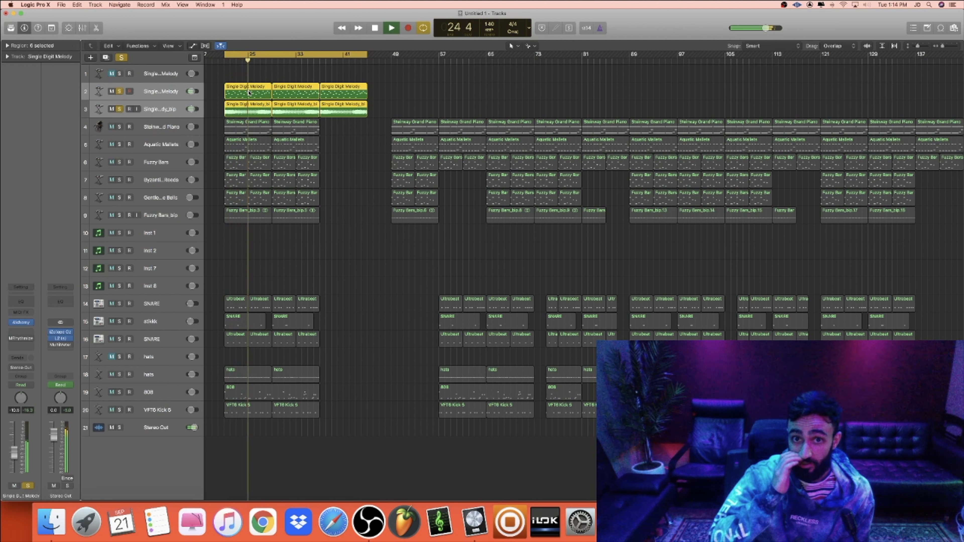
Solo the Steinway Grand Piano alongside the melody for comparison, stop playback, clear the solos and mute the Single Digit Melody tracks.
click(120, 127)
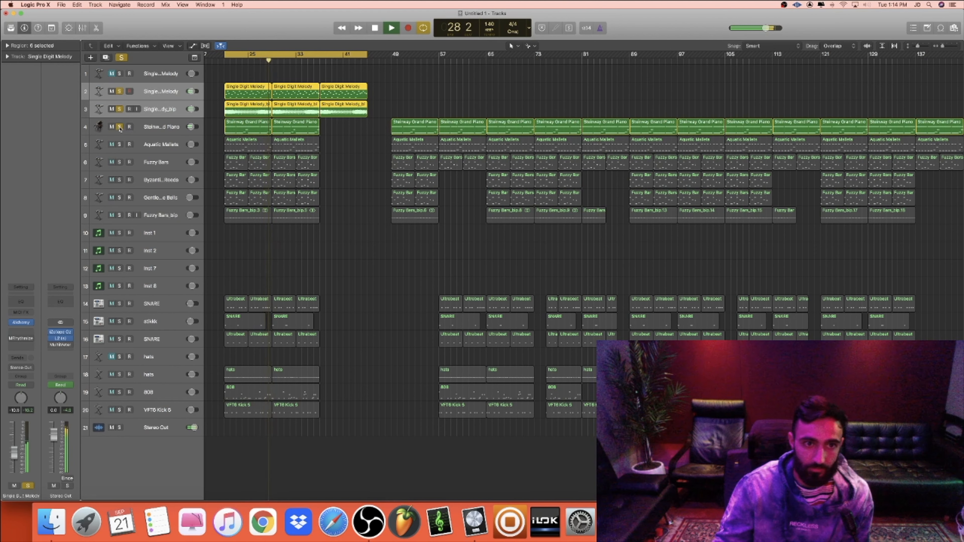
key(space)
click(120, 127)
click(111, 92)
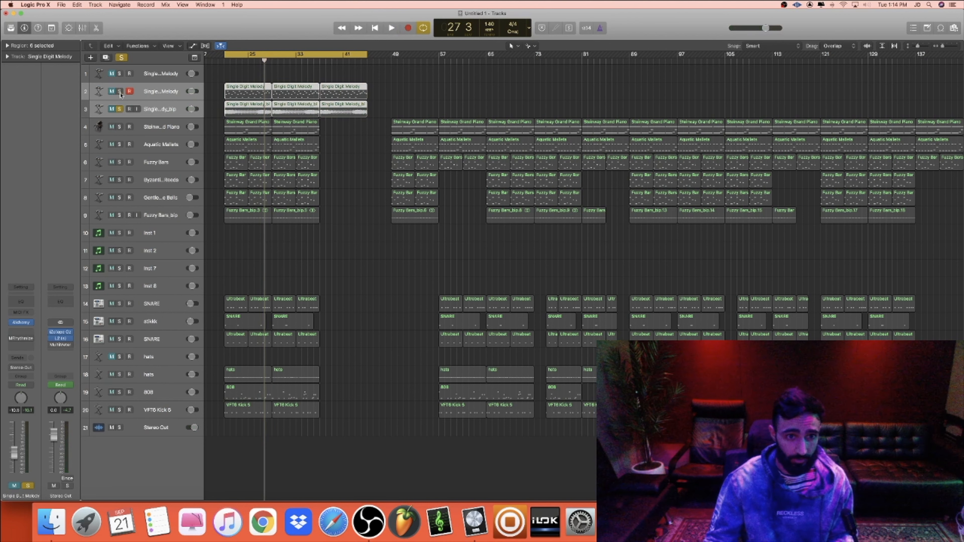
click(120, 92)
Deselect the regions, play the full mix from bar 21 and from bar 65, and stop playback.
click(345, 142)
key(space)
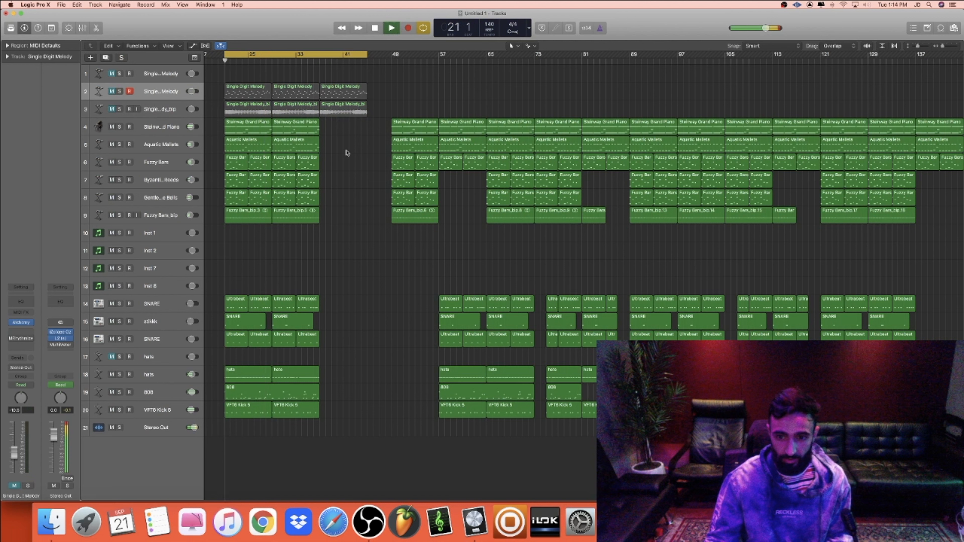
click(488, 57)
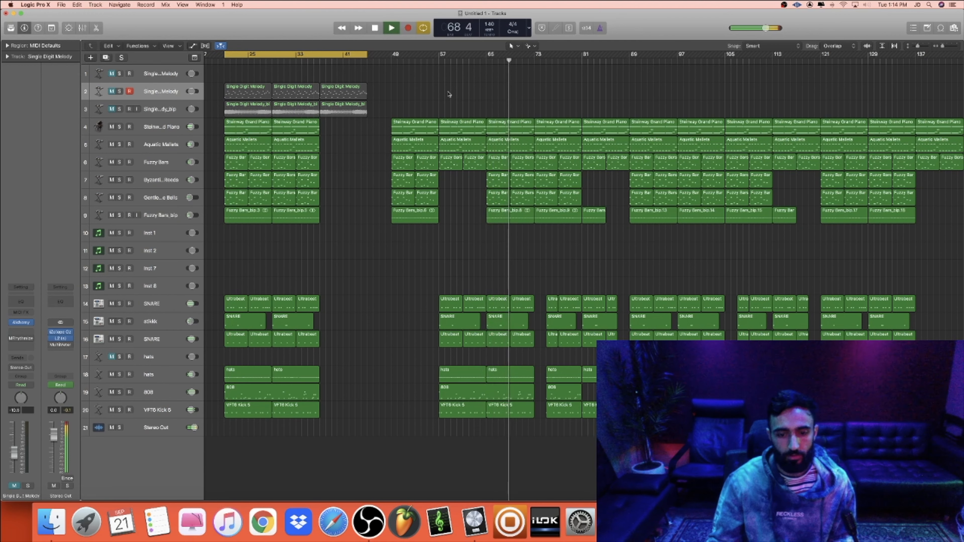
key(space)
Set the cycle range from bar 49 to bar 153 and bounce that section of the project.
scroll(447, 95, right, 2)
drag(371, 56, 930, 81)
key(super+b)
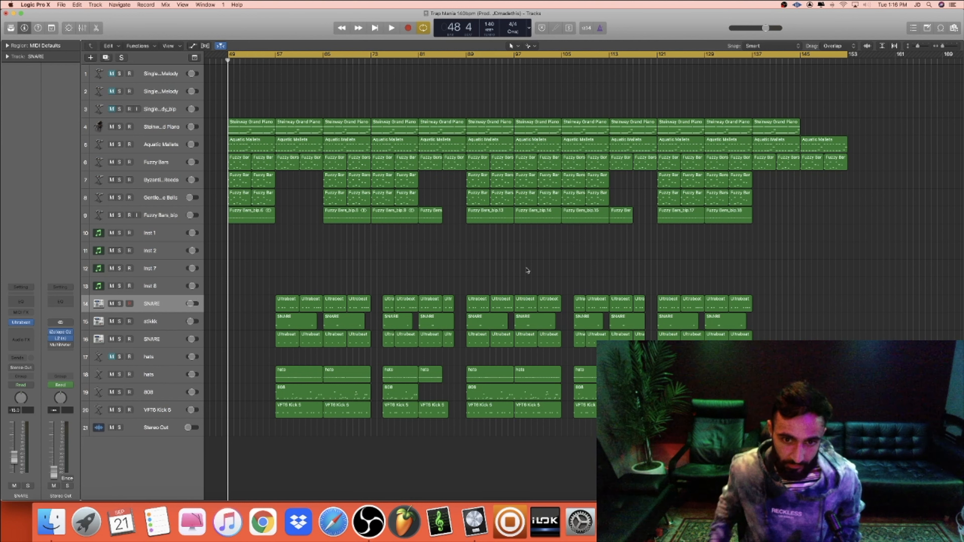
drag(251, 273, 786, 426)
click(786, 426)
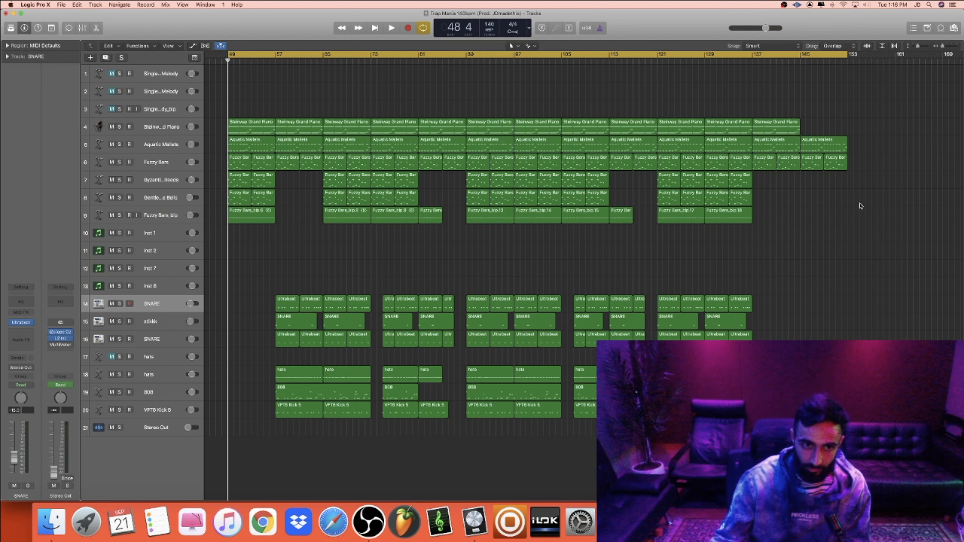
scroll(860, 208, left, 2)
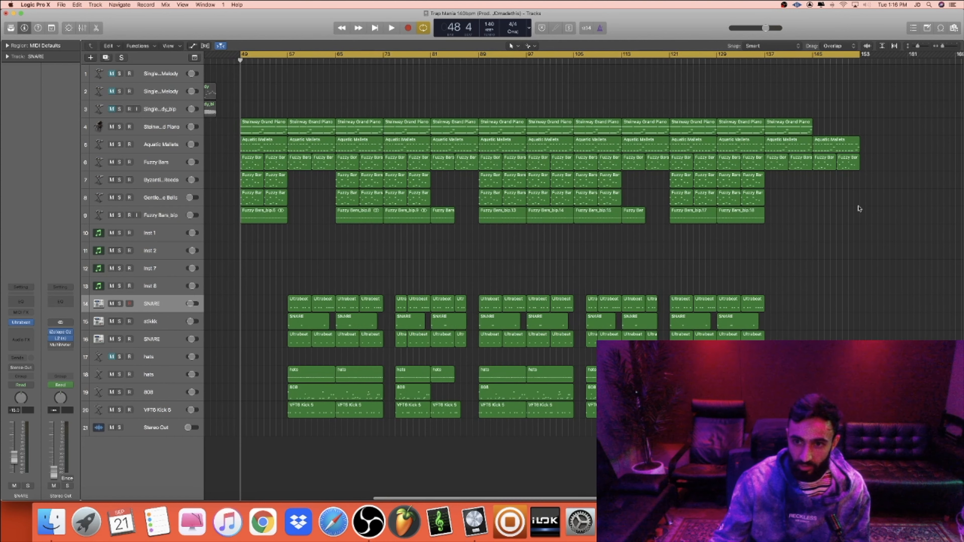
scroll(897, 202, right, 2)
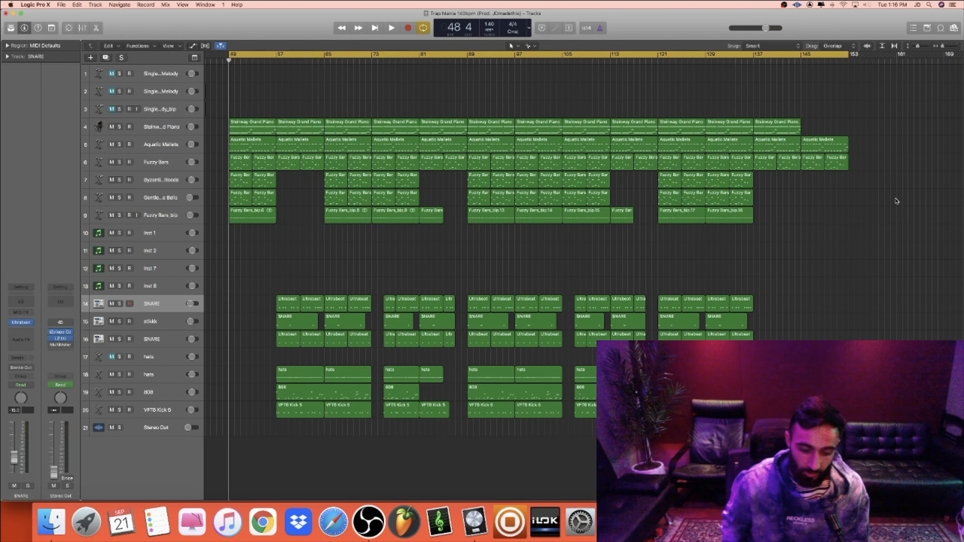